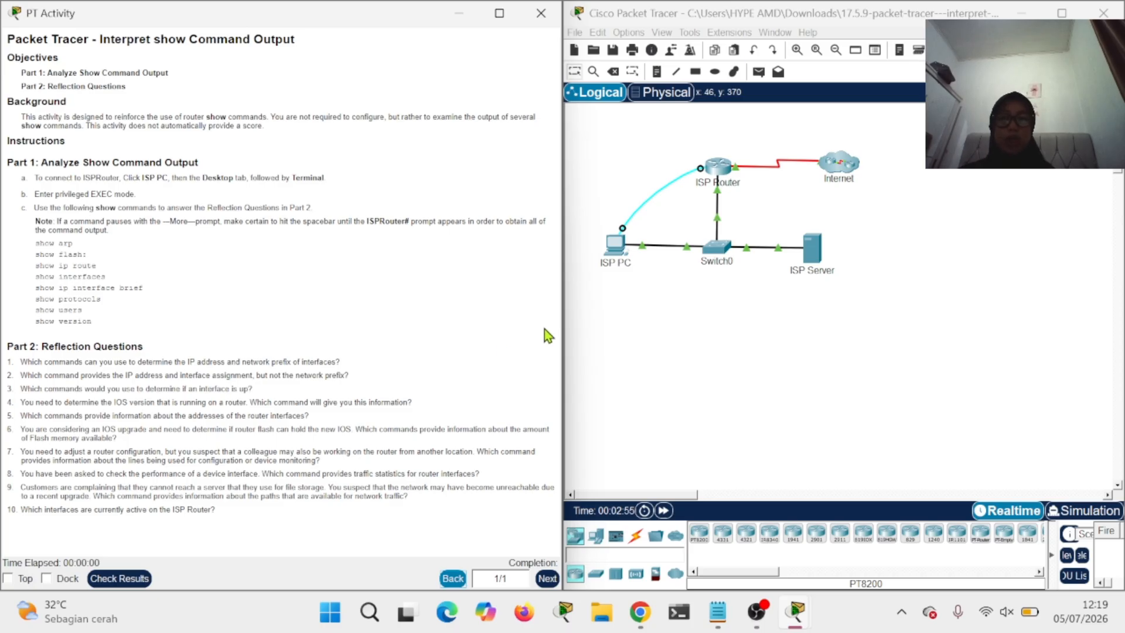
# Open a terminal session on ISP PC with the default port settings and enter privileged EXEC mode on ISPRouter.
pyautogui.click(617, 248)
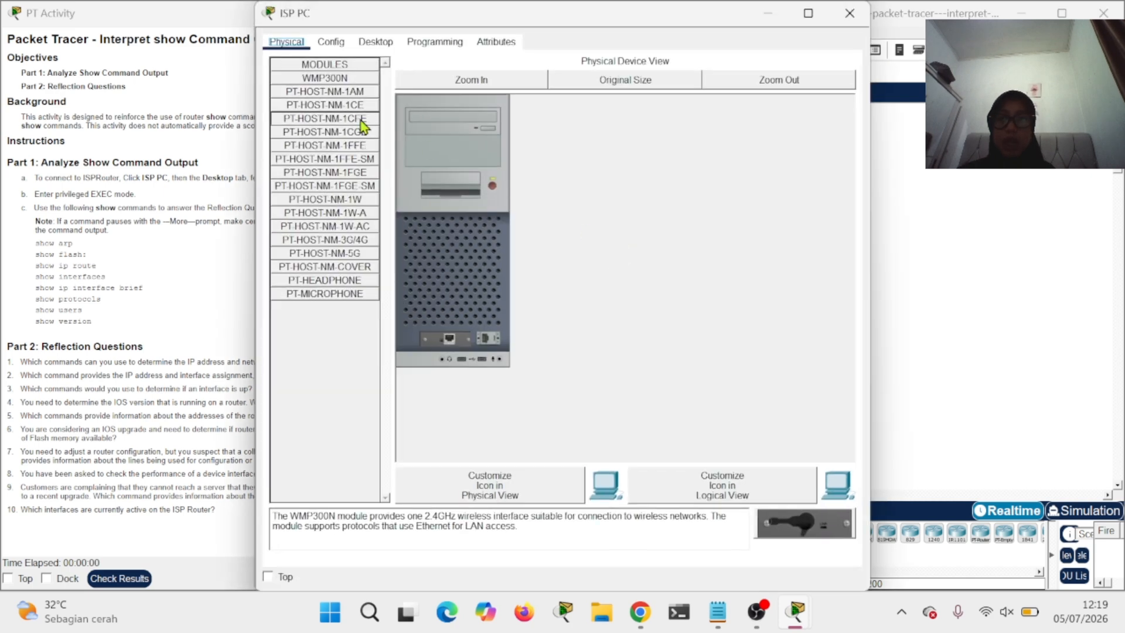
pyautogui.click(375, 43)
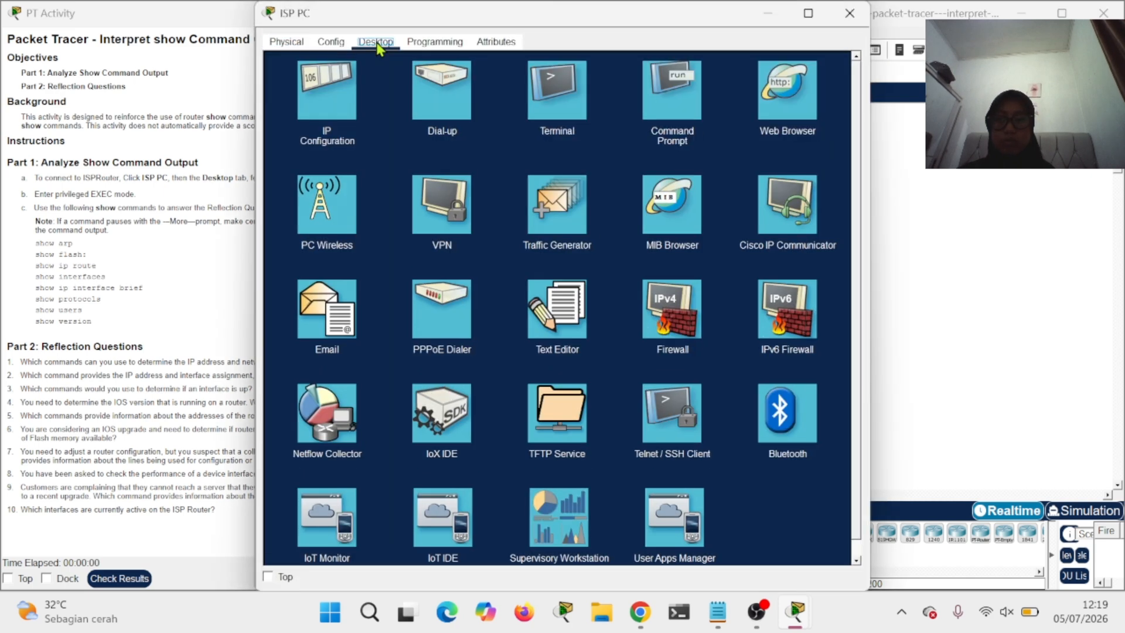
pyautogui.click(581, 108)
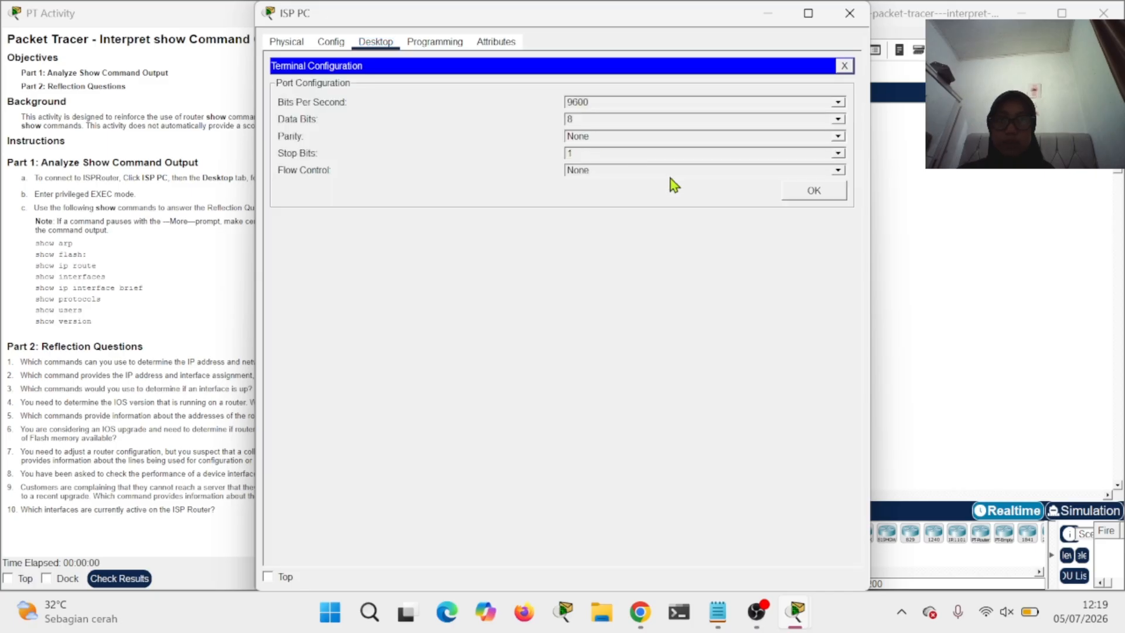
pyautogui.click(797, 193)
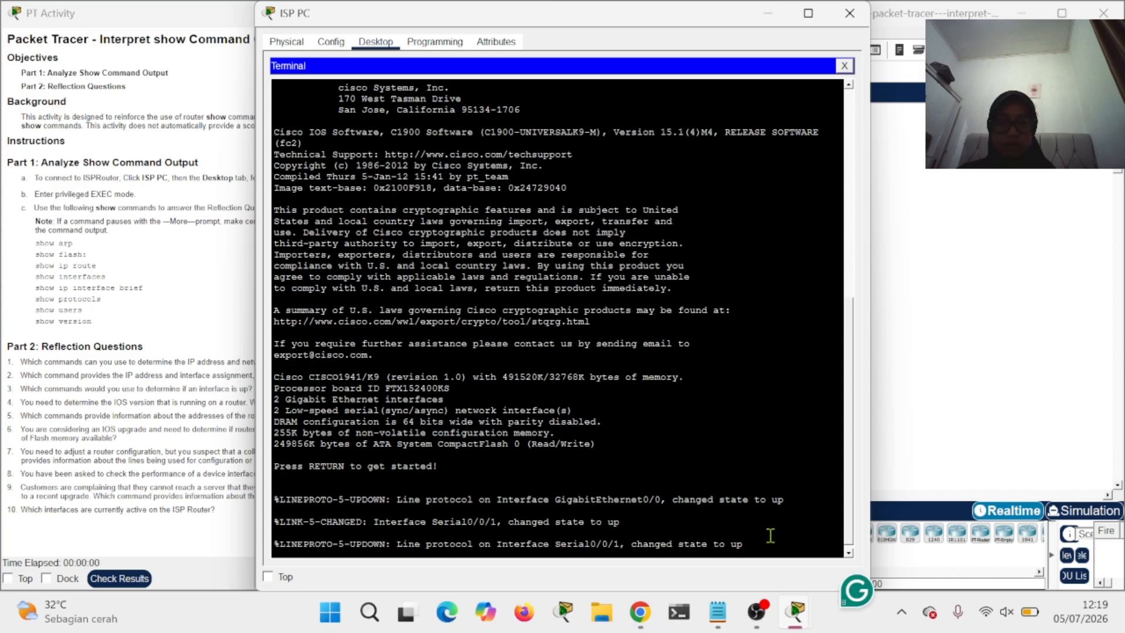
pyautogui.press('Return')
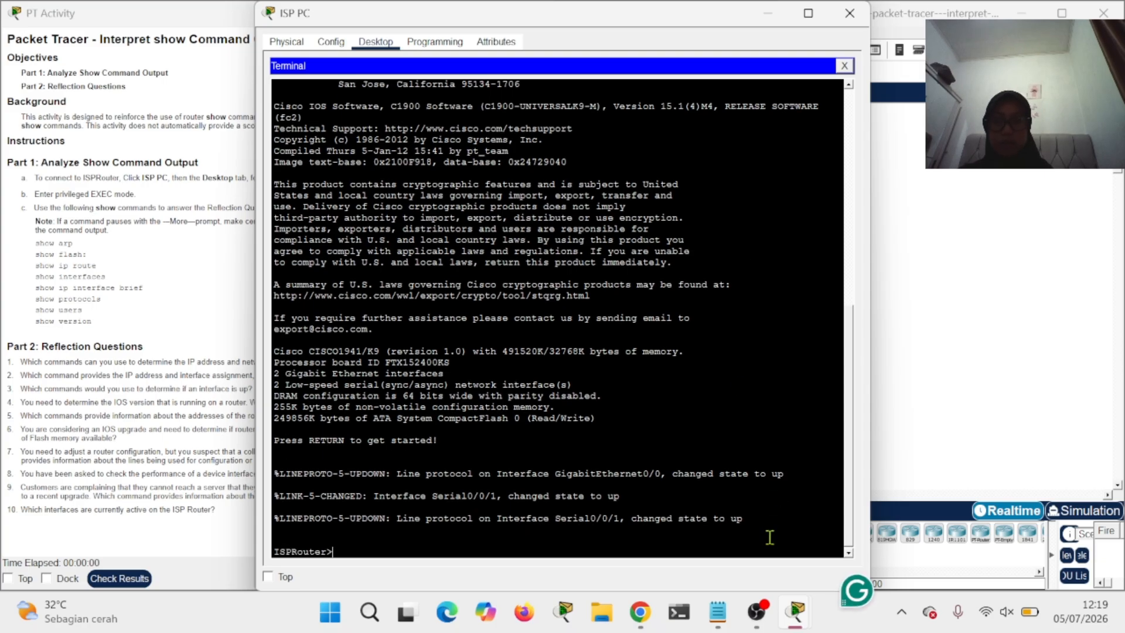
pyautogui.write('enable')
pyautogui.press('Return')
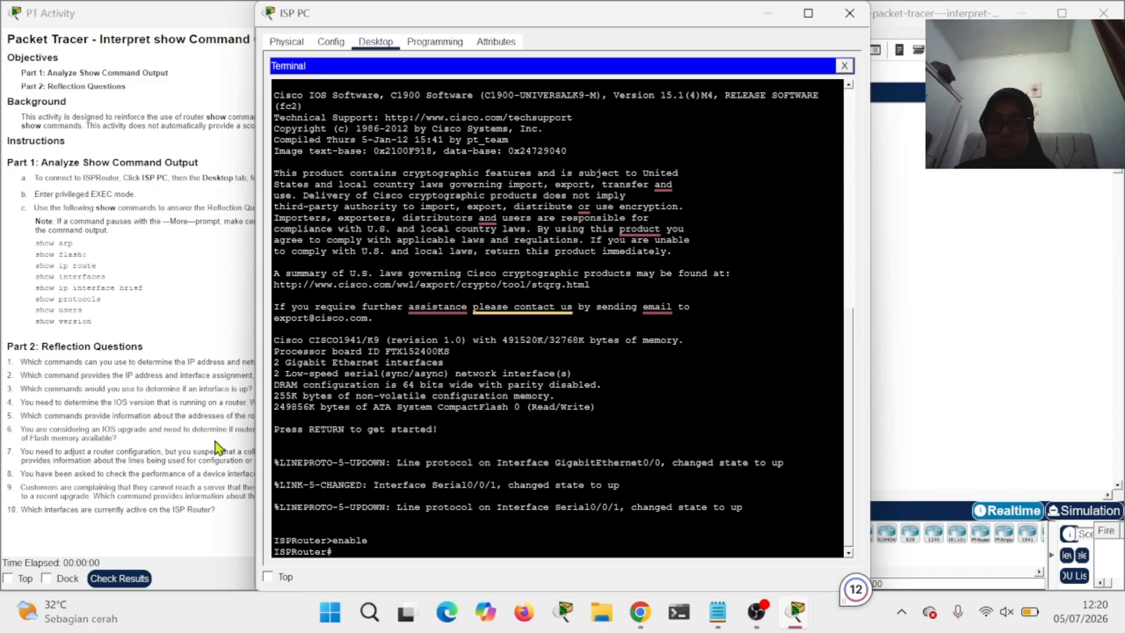
# Display the router's ARP table with the show arp command.
pyautogui.write('show ar')
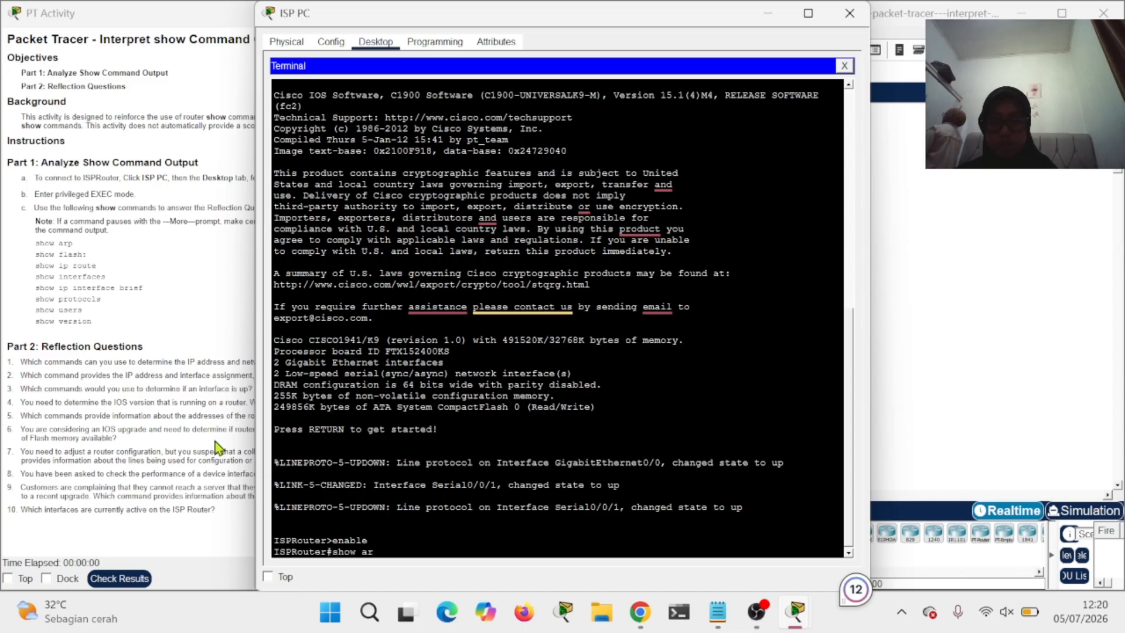
pyautogui.write('p')
pyautogui.press('Return')
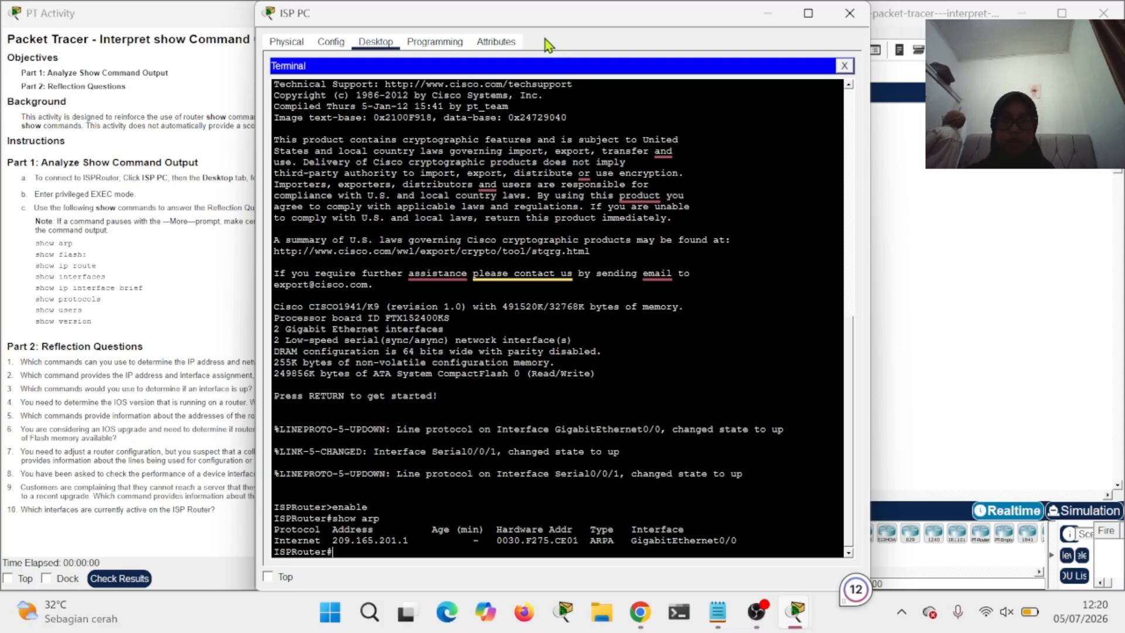
# Move the ISP PC window clear of the activity instructions and list the router's flash contents with show flash:.
pyautogui.moveTo(539, 21); pyautogui.dragTo(698, 24)
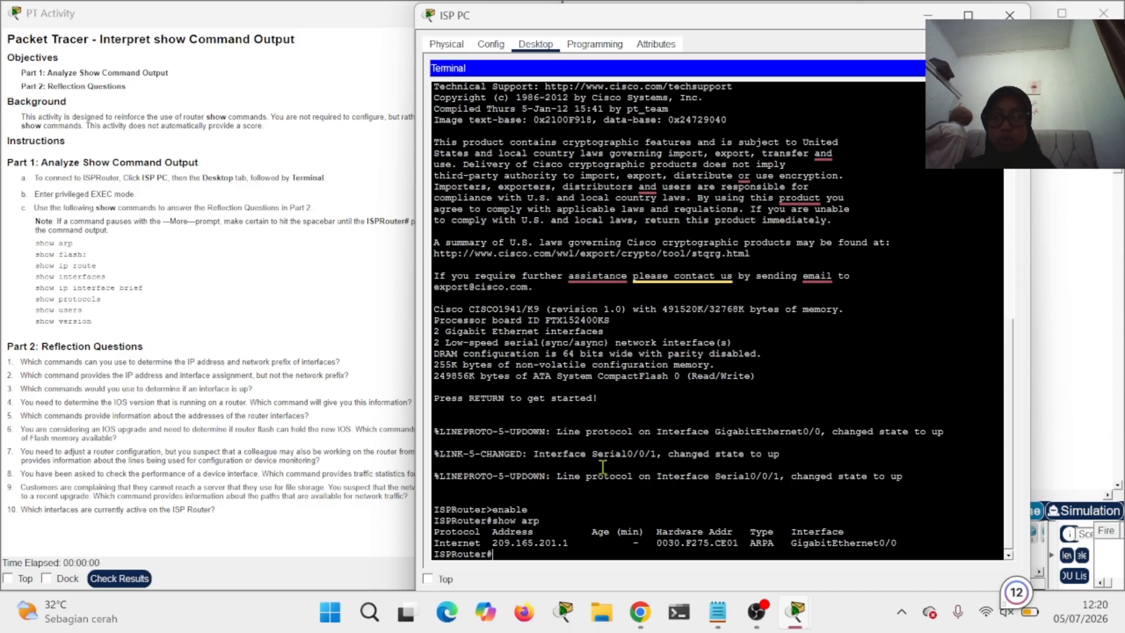
pyautogui.write('show fla')
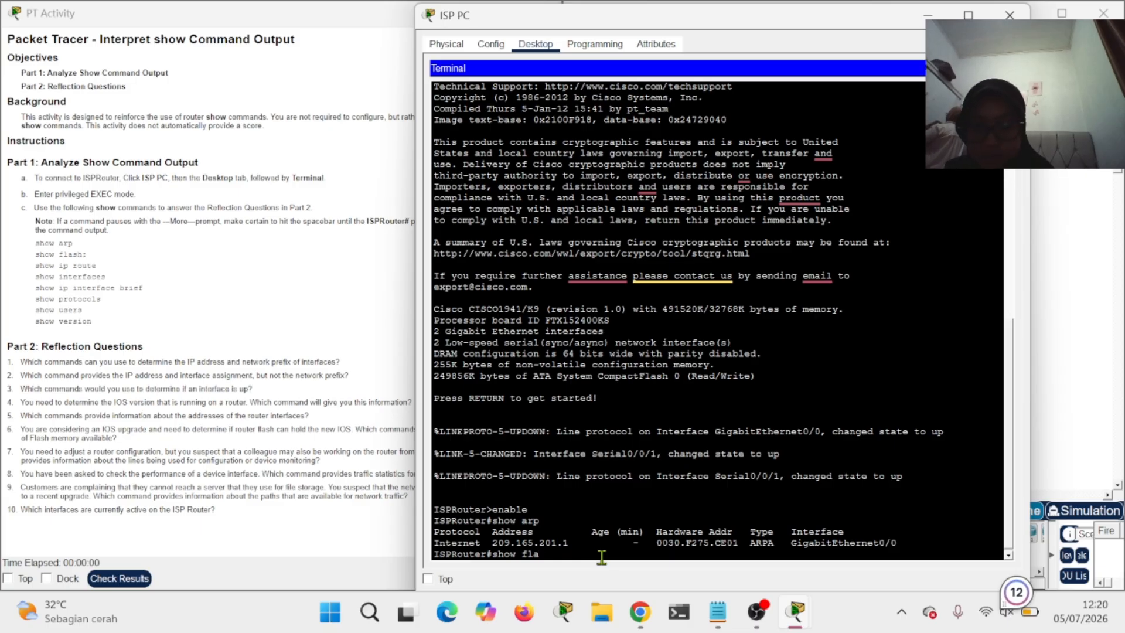
pyautogui.write('sh')
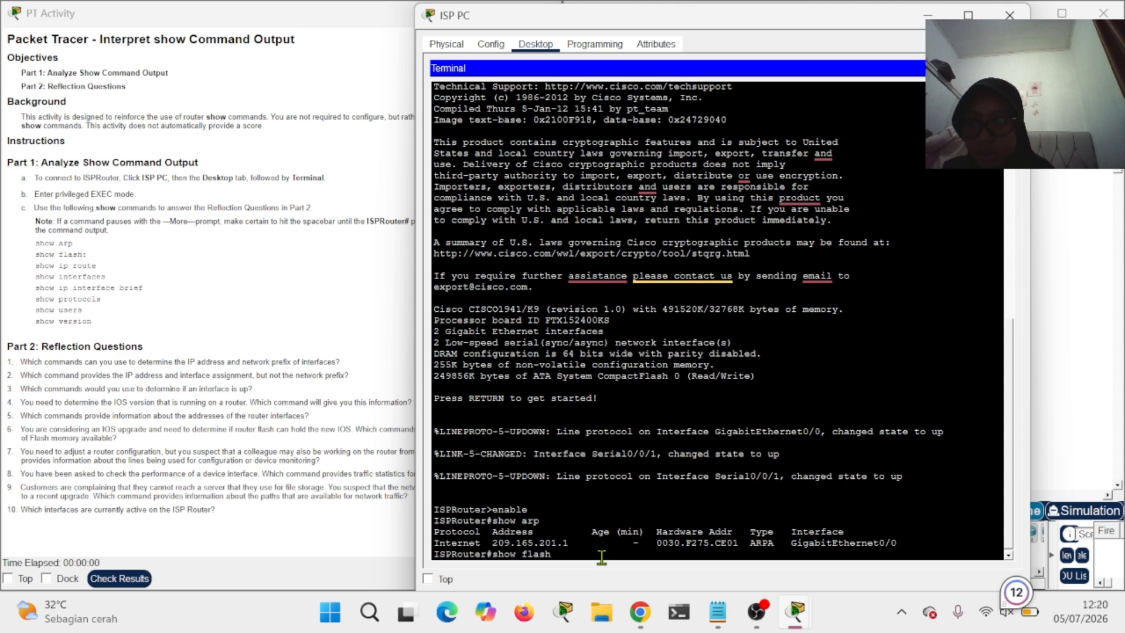
pyautogui.write(':')
pyautogui.press('Return')
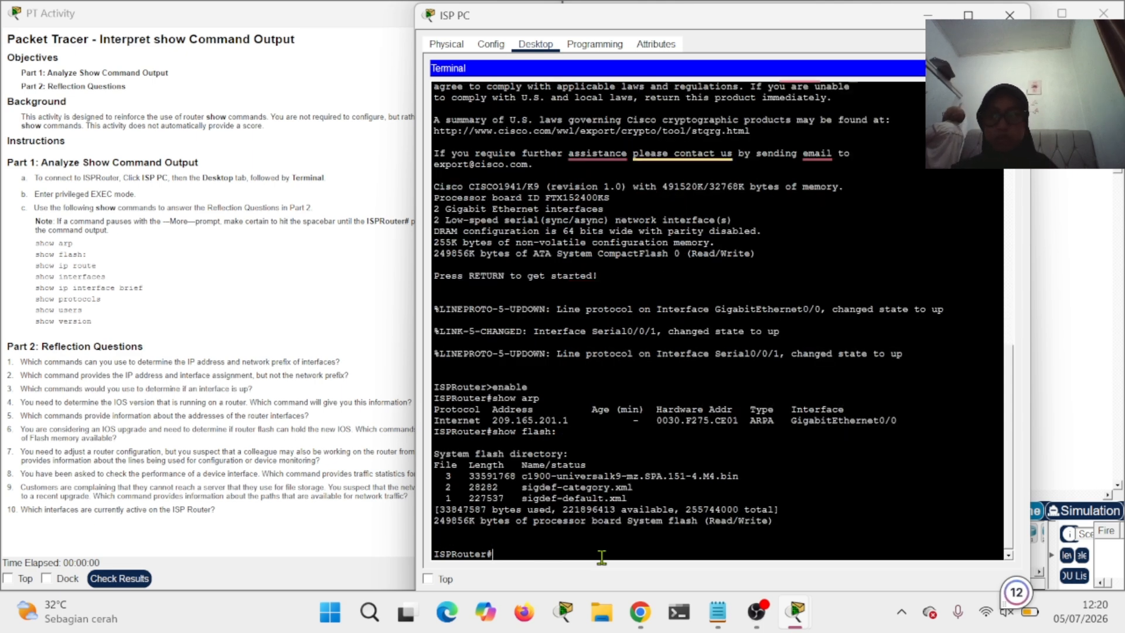
# Display the router's routing table with the show ip route command.
pyautogui.write('s')
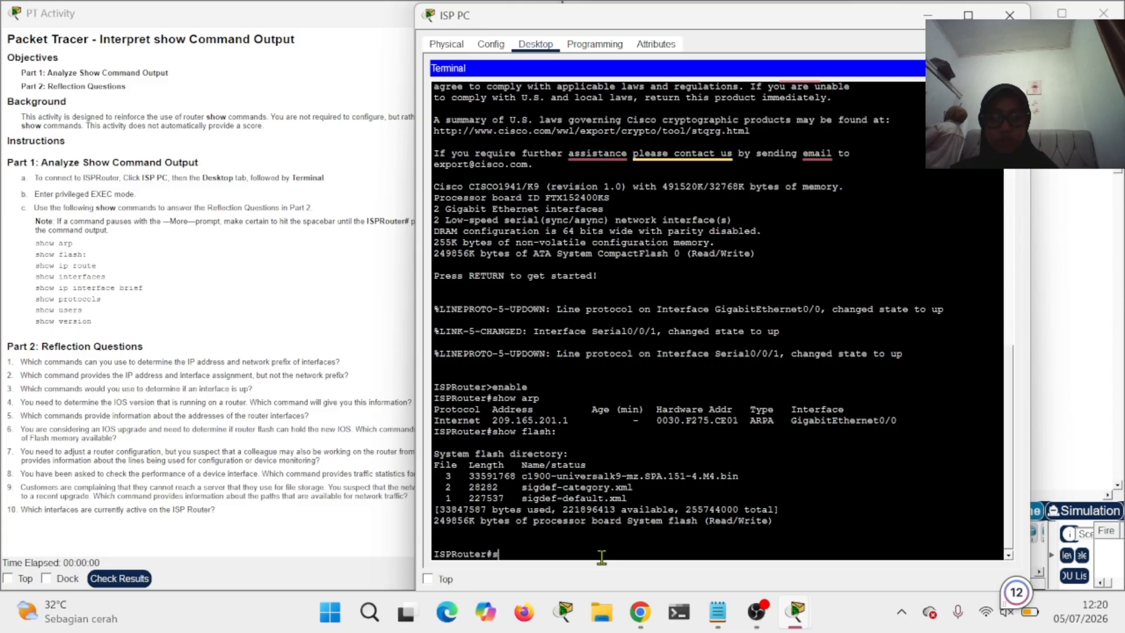
pyautogui.write('how ip rou')
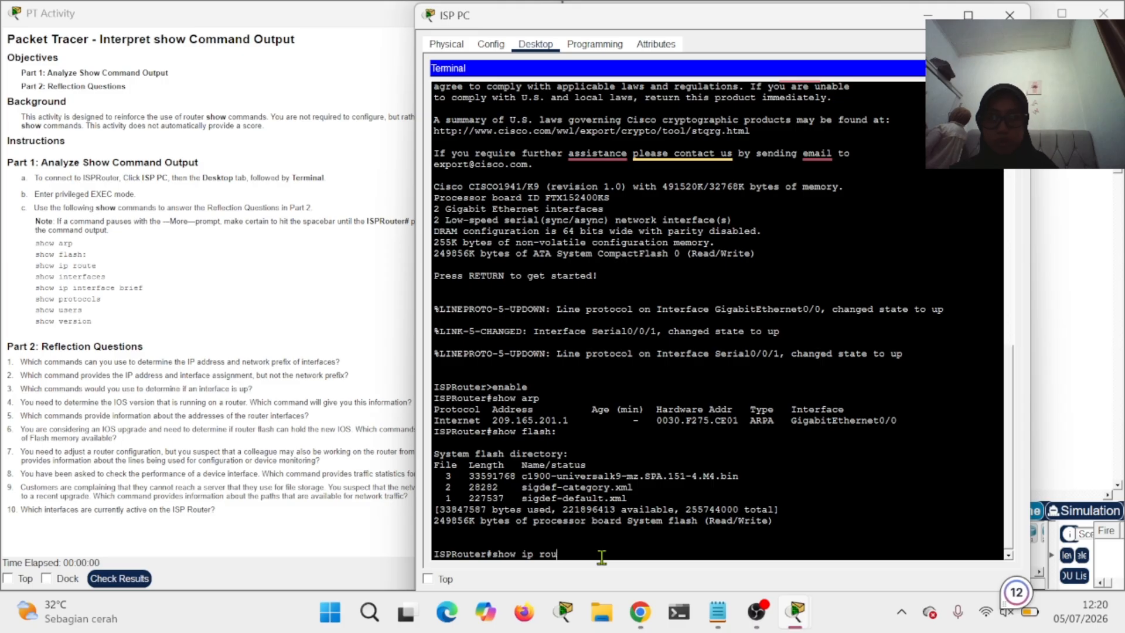
pyautogui.write('te')
pyautogui.press('Return')
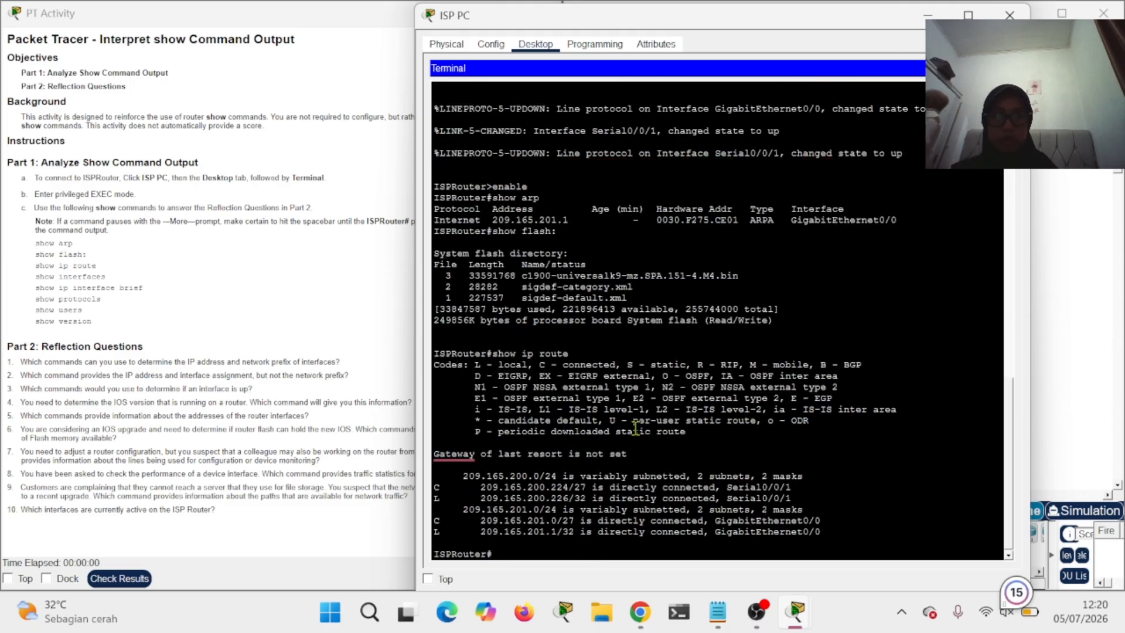
# Run show interfaces on ISPRouter and page through the complete output until the privileged prompt returns.
pyautogui.write('sh')
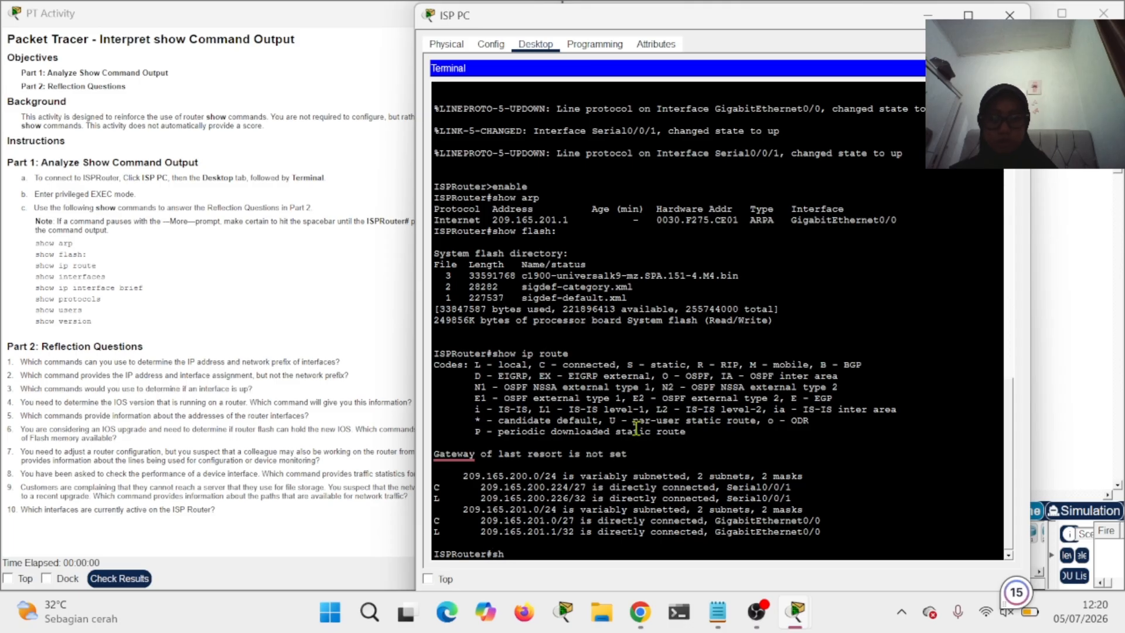
pyautogui.write('o')
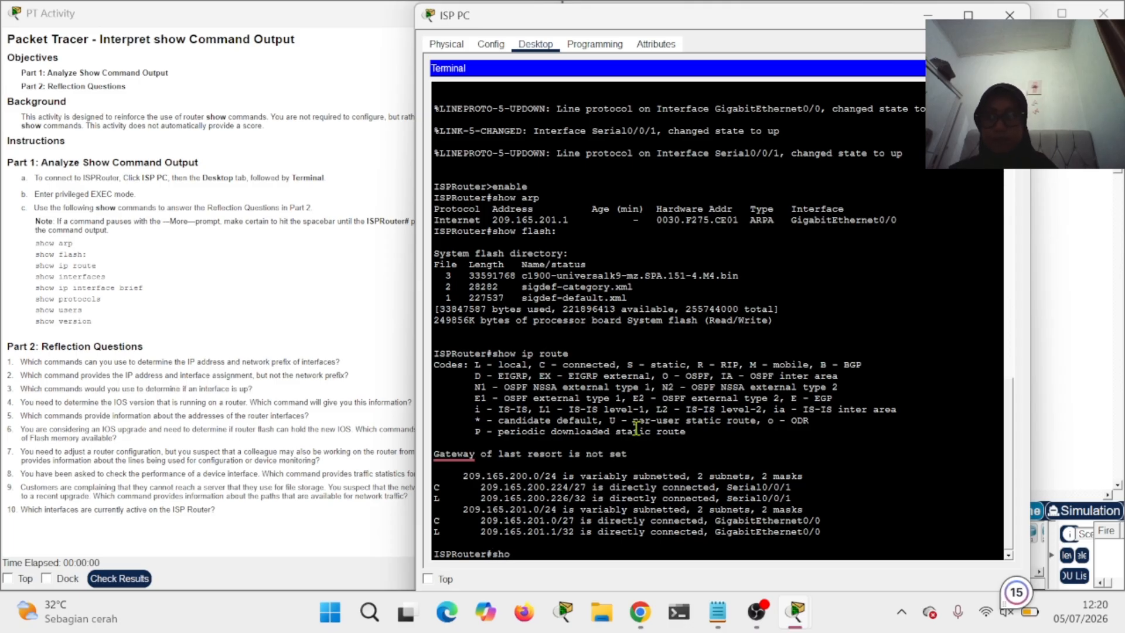
pyautogui.write('w interface')
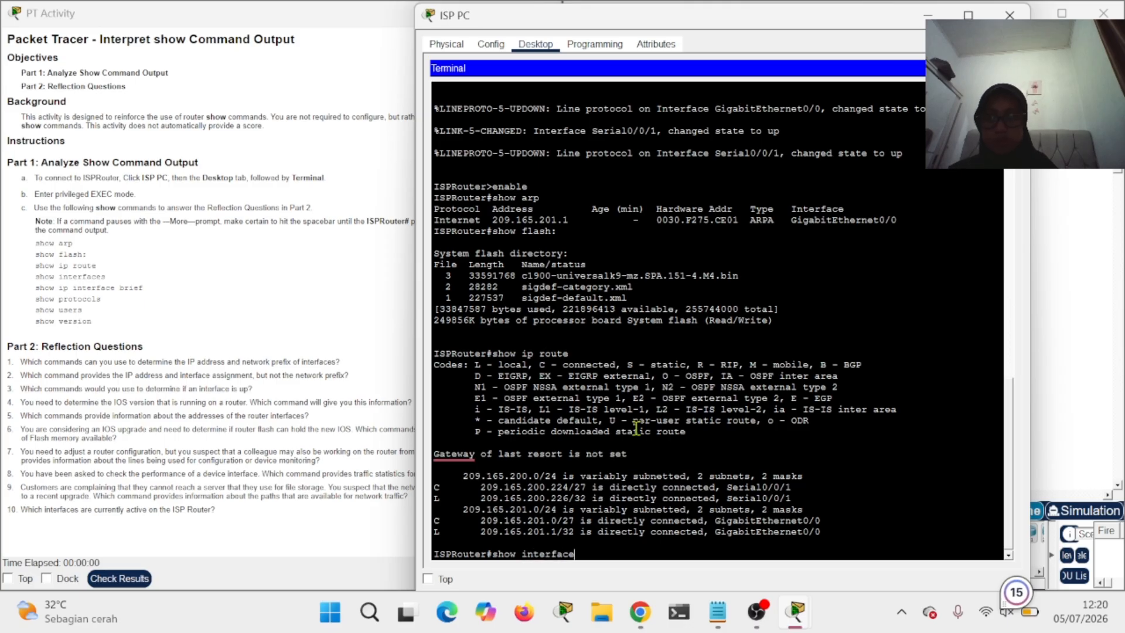
pyautogui.write('s')
pyautogui.press('Return')
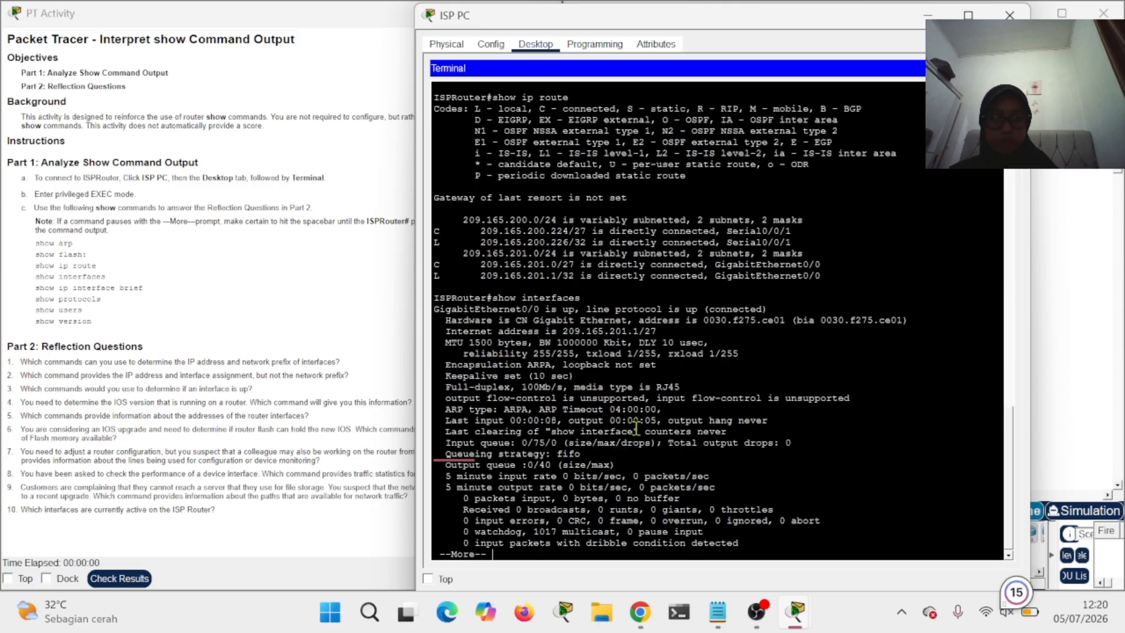
pyautogui.press('Return')
pyautogui.press('Return')
pyautogui.press('Return')
pyautogui.press('Return')
pyautogui.press('Return')
pyautogui.press('Return')
pyautogui.press('Return')
pyautogui.press('Return')
pyautogui.press('Return')
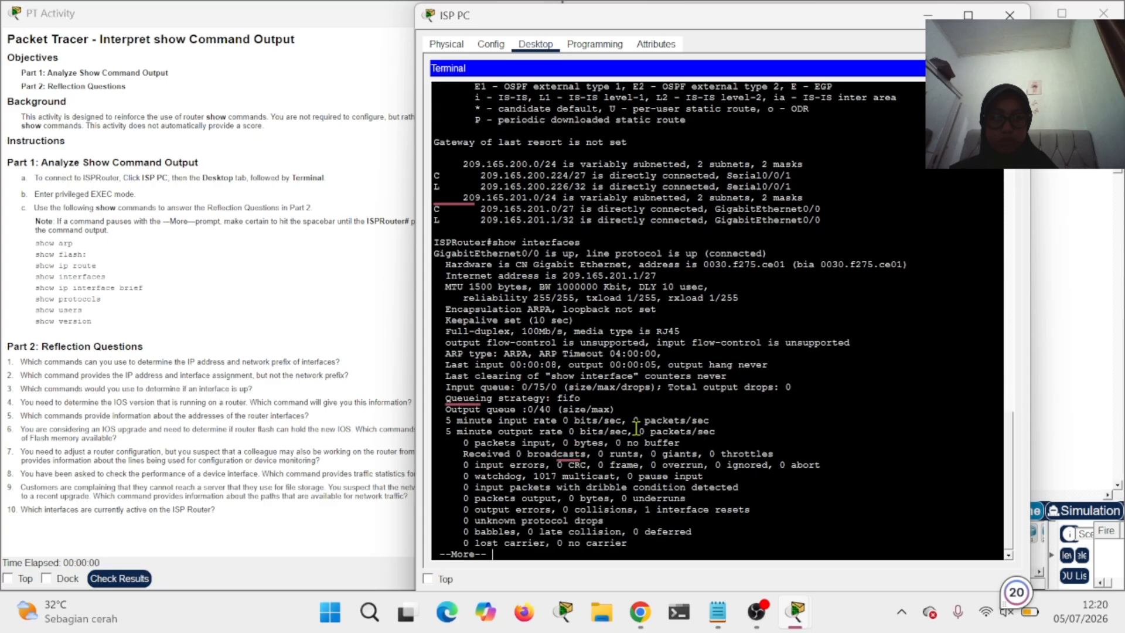
pyautogui.press('Return')
pyautogui.press('Return')
pyautogui.press('Return')
pyautogui.press('Return')
pyautogui.press('Return')
pyautogui.press('Return')
pyautogui.press('Return')
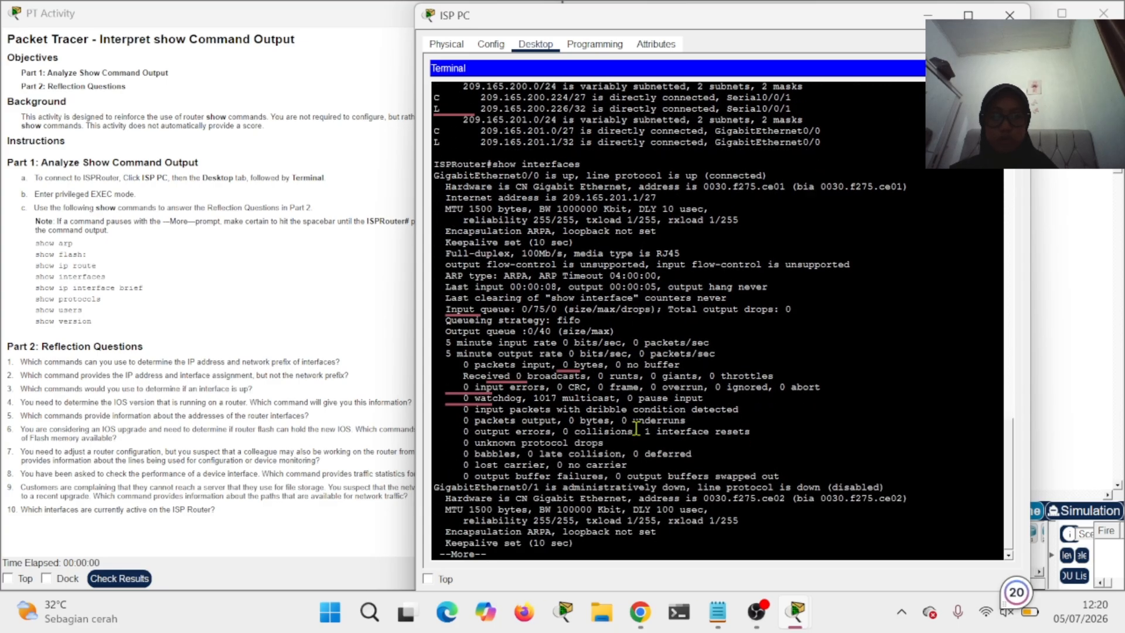
pyautogui.press('Return')
pyautogui.press('Return')
pyautogui.press('Return')
pyautogui.press('Return')
pyautogui.press('Return')
pyautogui.press('Return')
pyautogui.press('Return')
pyautogui.press('Return')
pyautogui.press('Return')
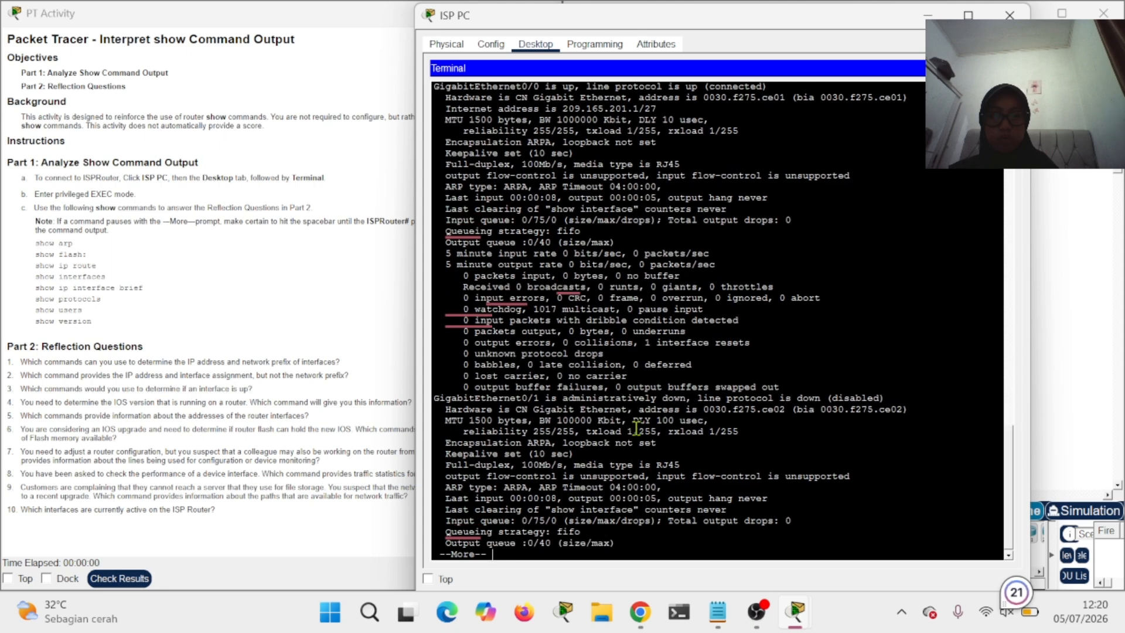
pyautogui.press('Return')
pyautogui.press('Return')
pyautogui.press('Return')
pyautogui.press('Return')
pyautogui.press('Return')
pyautogui.press('Return')
pyautogui.press('Return')
pyautogui.press('Return')
pyautogui.press('Return')
pyautogui.press('Return')
pyautogui.press('Return')
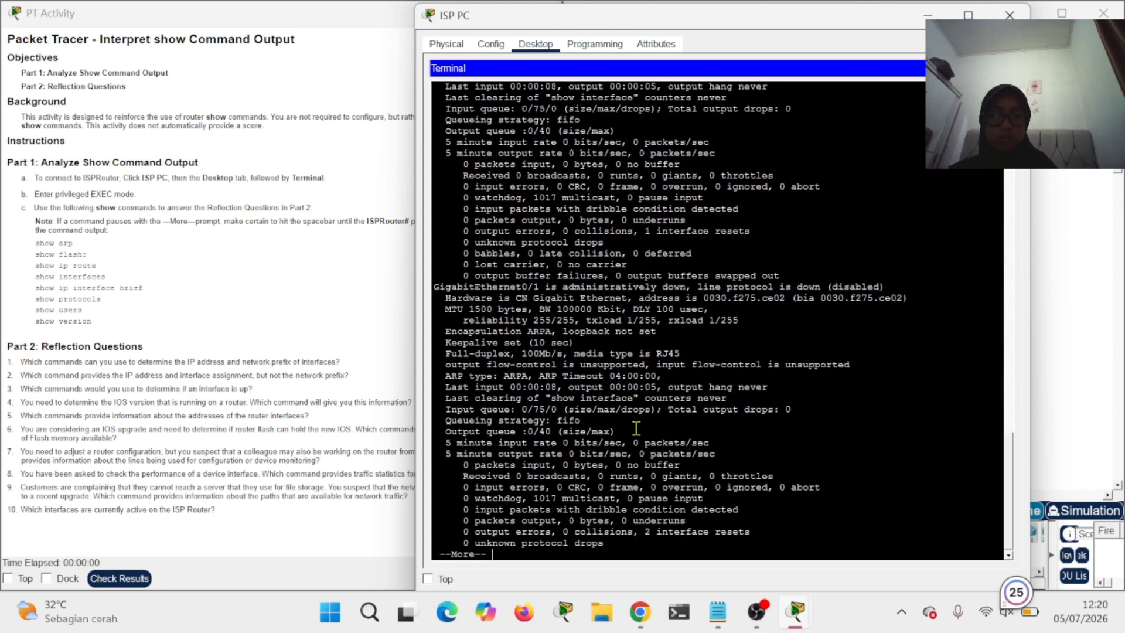
pyautogui.press('Return')
pyautogui.press('Return')
pyautogui.press('Return')
pyautogui.press('Return')
pyautogui.press('Return')
pyautogui.press('Return')
pyautogui.press('Return')
pyautogui.press('Return')
pyautogui.press('Return')
pyautogui.press('Return')
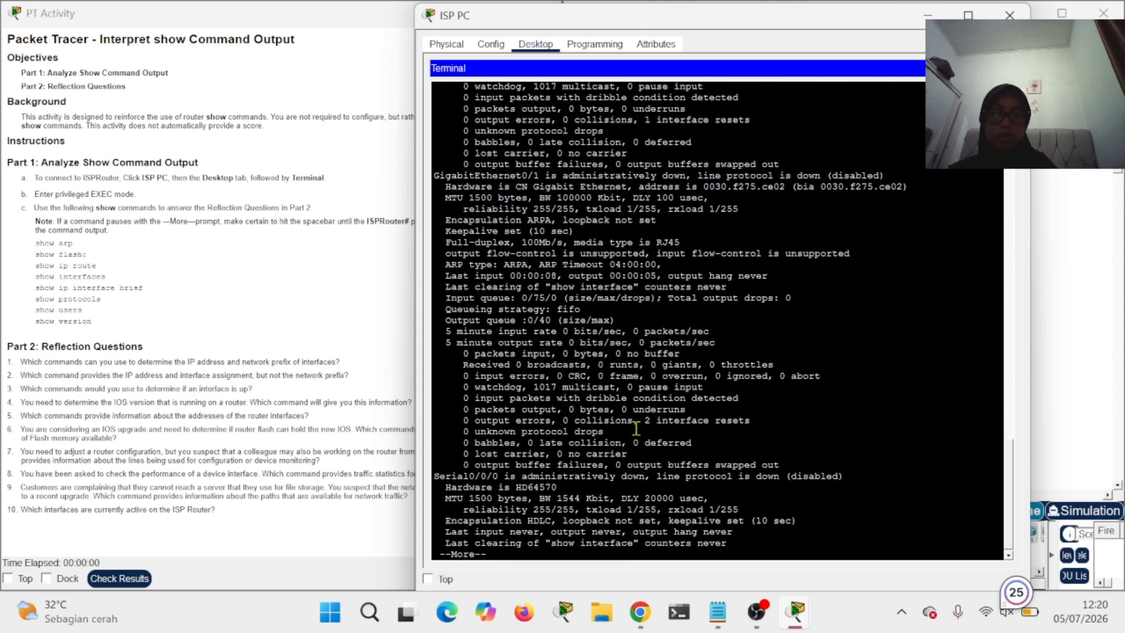
pyautogui.press('Return')
pyautogui.press('Return')
pyautogui.press('Return')
pyautogui.press('Return')
pyautogui.press('Return')
pyautogui.press('Return')
pyautogui.press('Return')
pyautogui.press('Return')
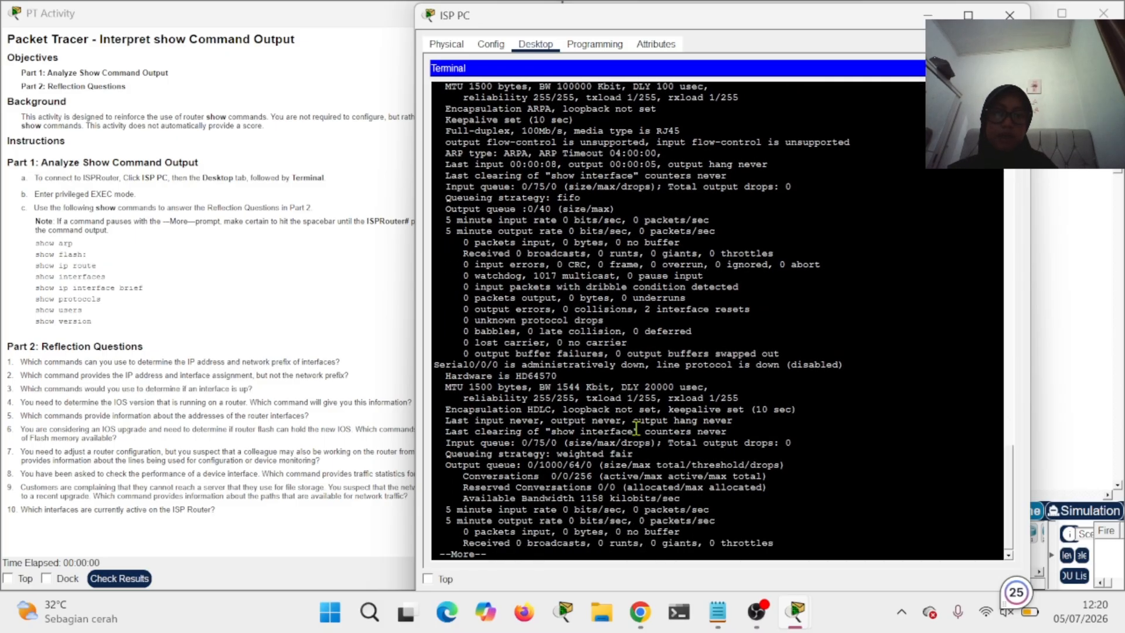
pyautogui.press('Return')
pyautogui.press('Return')
pyautogui.press('Return')
pyautogui.press('Return')
pyautogui.press('Return')
pyautogui.press('Return')
pyautogui.press('Return')
pyautogui.press('Return')
pyautogui.press('Return')
pyautogui.press('Return')
pyautogui.press('Return')
pyautogui.press('Return')
pyautogui.press('Return')
pyautogui.press('Return')
pyautogui.press('Return')
pyautogui.press('Return')
pyautogui.press('Return')
pyautogui.press('Return')
pyautogui.press('Return')
pyautogui.press('Return')
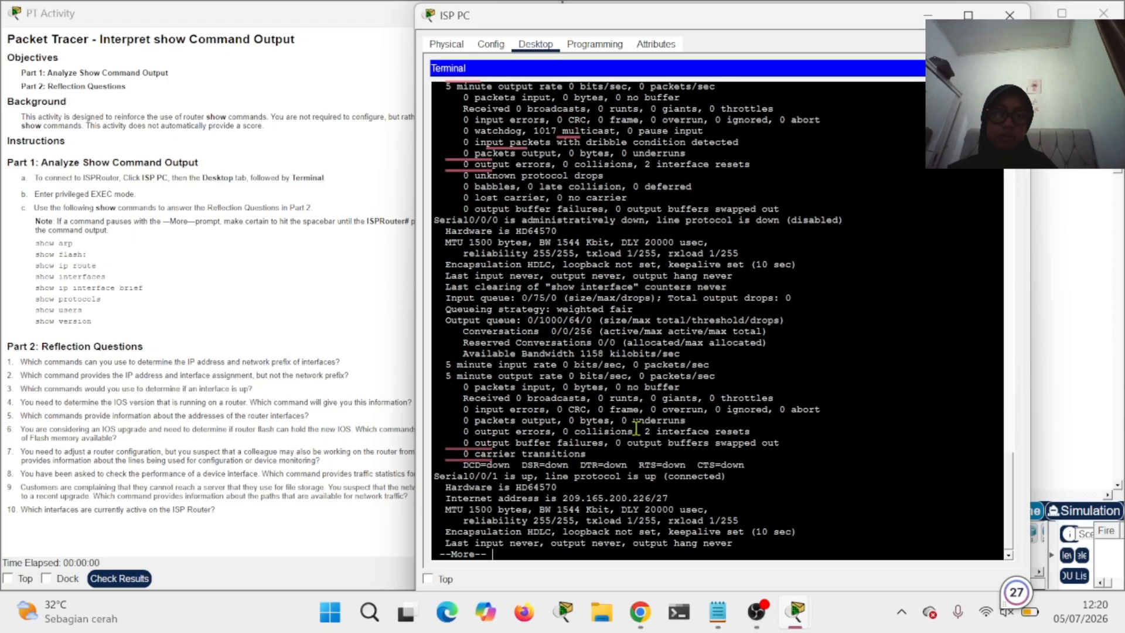
pyautogui.press('Return')
pyautogui.press('Return')
pyautogui.press('Return')
pyautogui.press('Return')
pyautogui.press('Return')
pyautogui.press('Return')
pyautogui.press('Return')
pyautogui.press('Return')
pyautogui.press('Return')
pyautogui.press('Return')
pyautogui.press('Return')
pyautogui.press('Return')
pyautogui.press('Return')
pyautogui.press('Return')
pyautogui.press('Return')
pyautogui.press('Return')
pyautogui.press('Return')
pyautogui.press('Return')
pyautogui.press('Return')
pyautogui.press('Return')
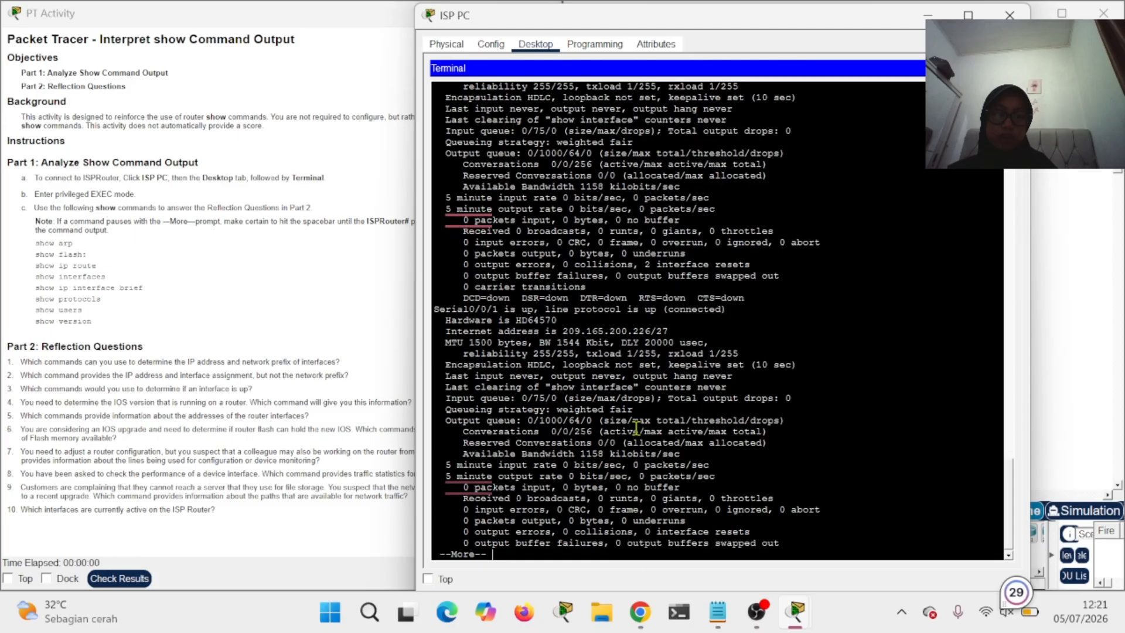
pyautogui.press('Return')
pyautogui.press('Return')
pyautogui.press('Return')
pyautogui.press('Return')
pyautogui.press('Return')
pyautogui.press('Return')
pyautogui.press('Return')
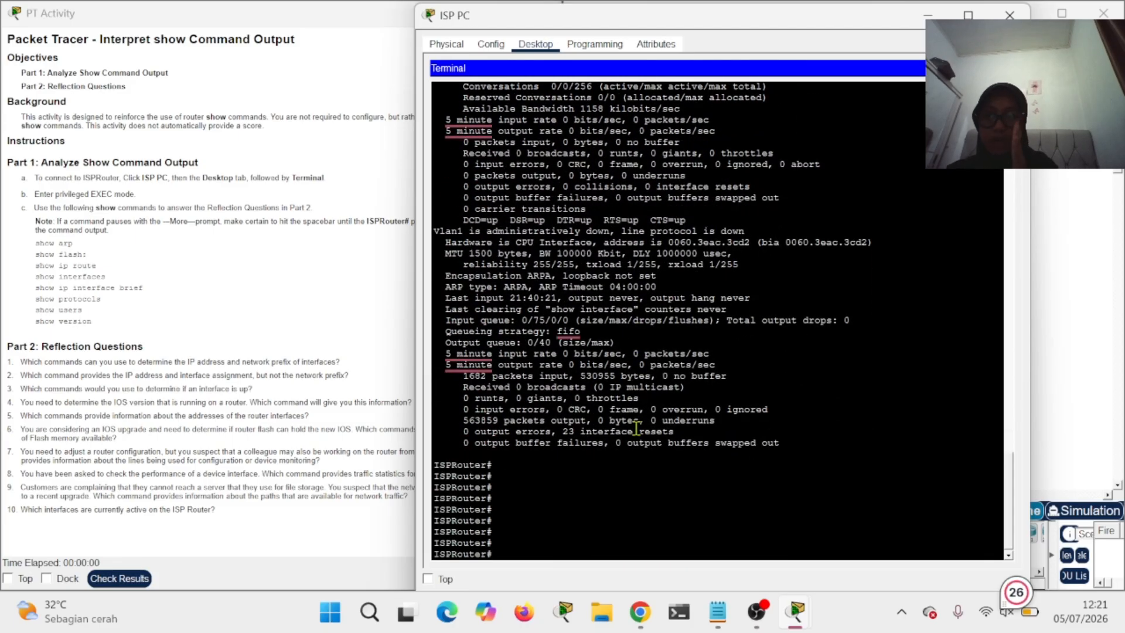
# Display the summary of interface addresses and states with the show ip interface brief command.
pyautogui.write('sh')
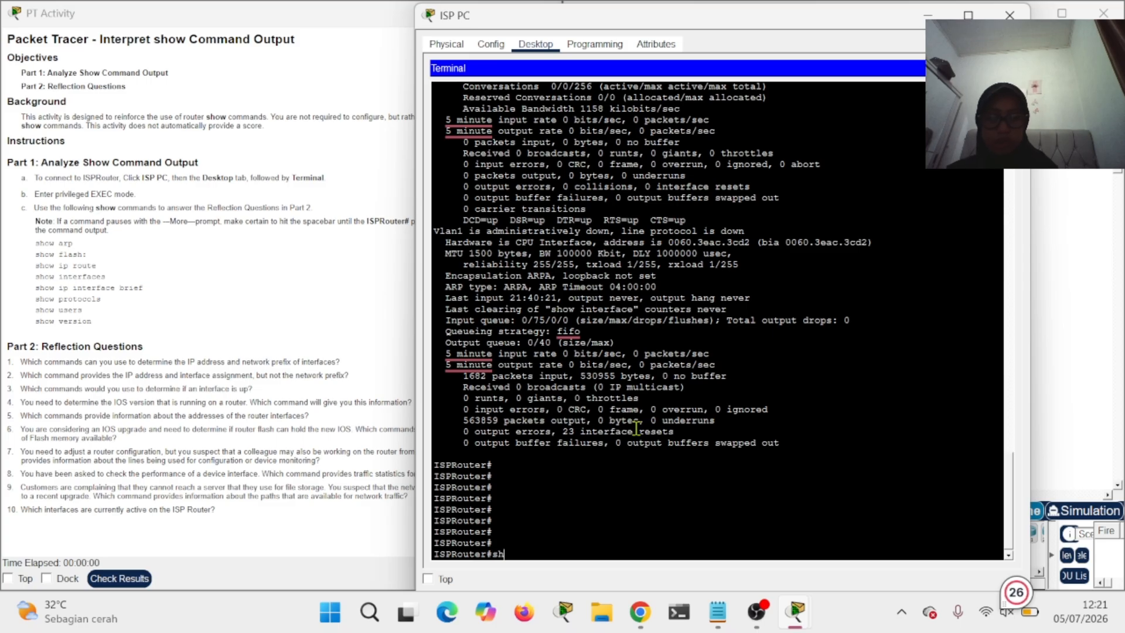
pyautogui.write('ow ip ')
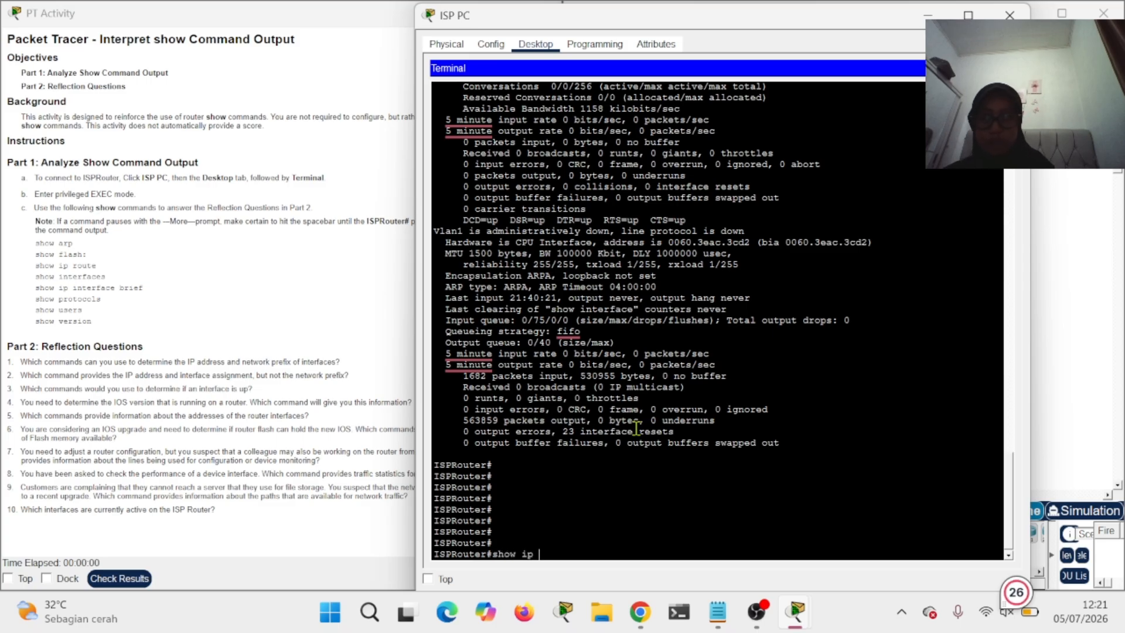
pyautogui.write('int')
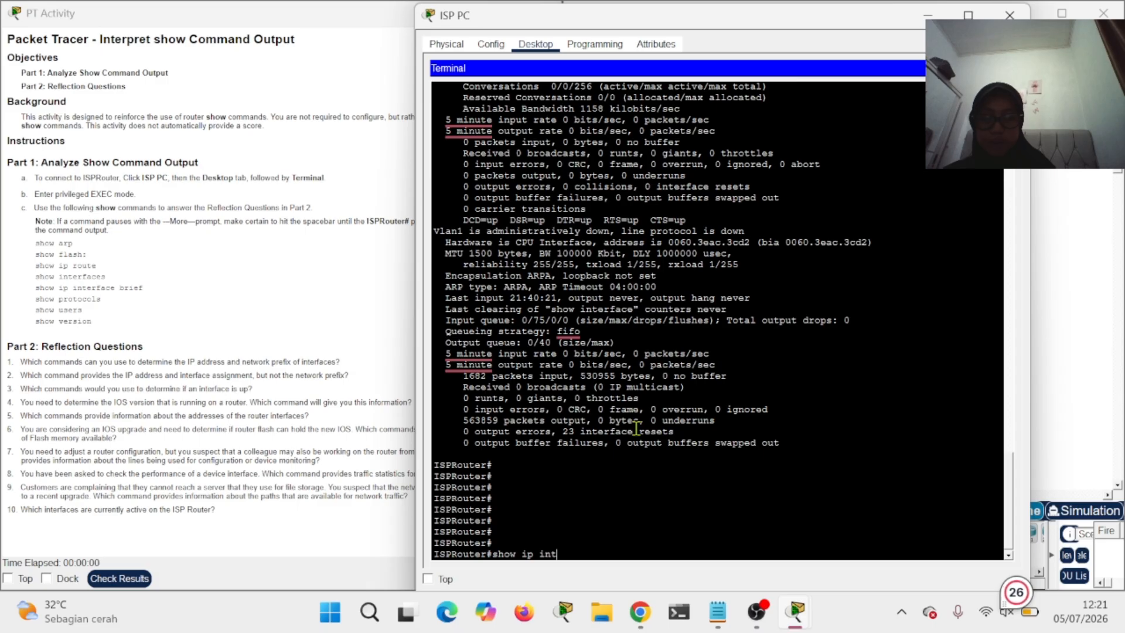
pyautogui.write('erface bri')
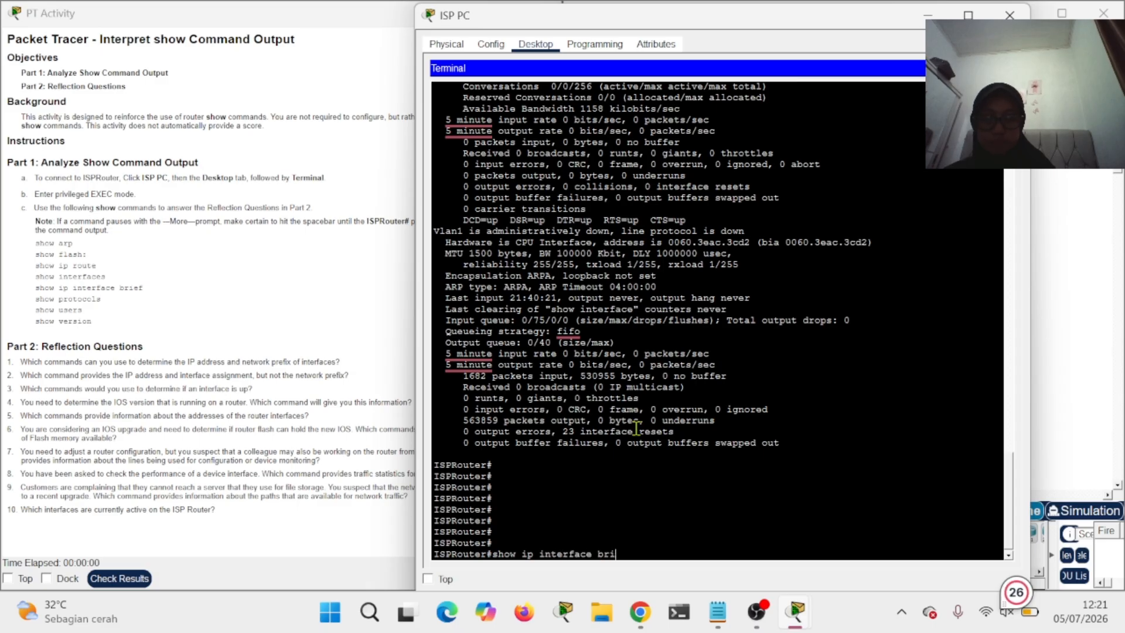
pyautogui.write('ef')
pyautogui.press('Return')
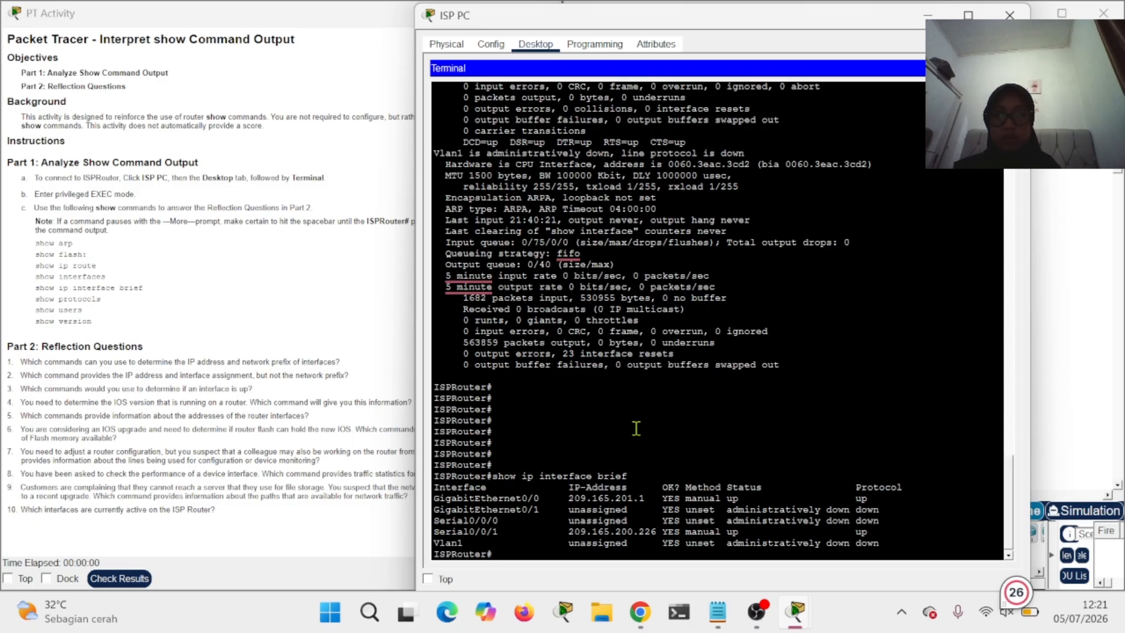
# Run show protocols on ISPRouter and page through its output until the privileged prompt returns.
pyautogui.write('show')
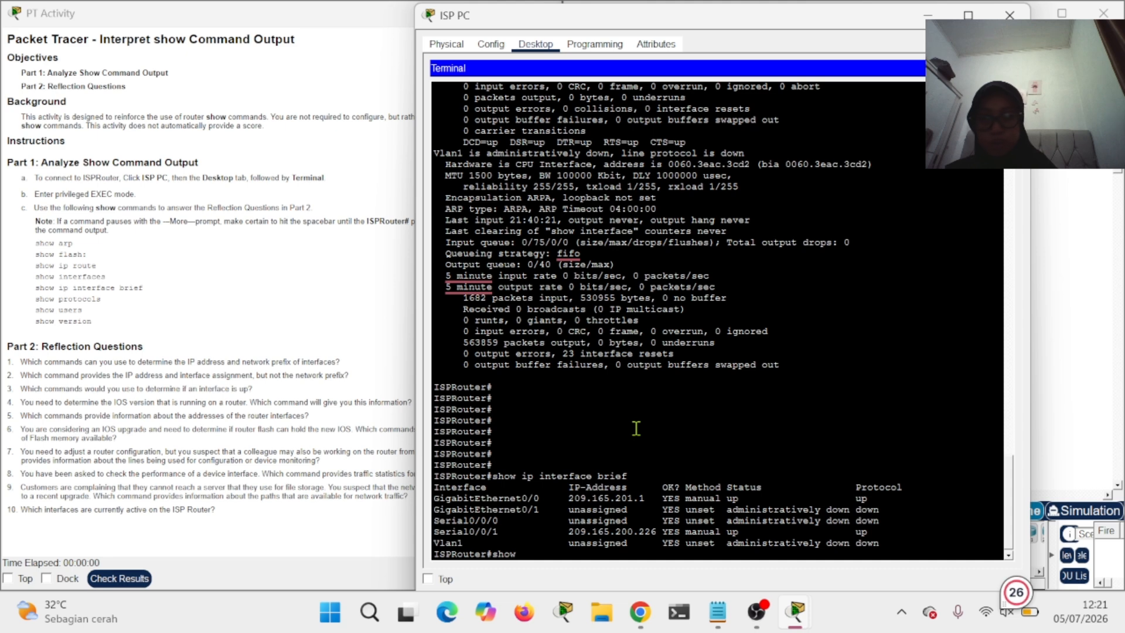
pyautogui.write(' proto')
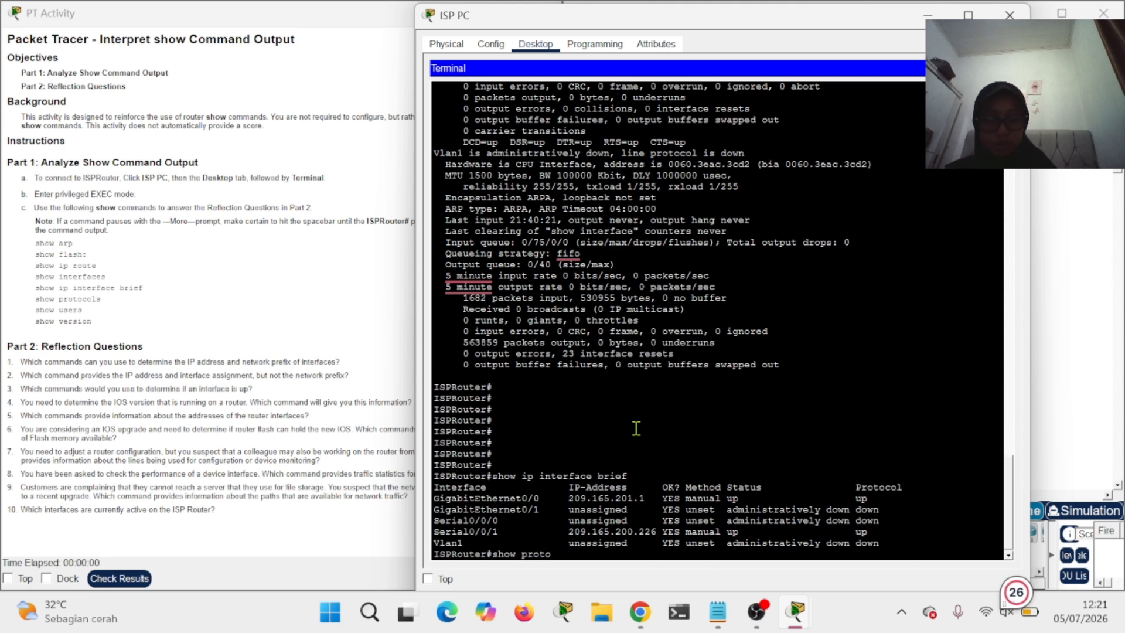
pyautogui.write('cols')
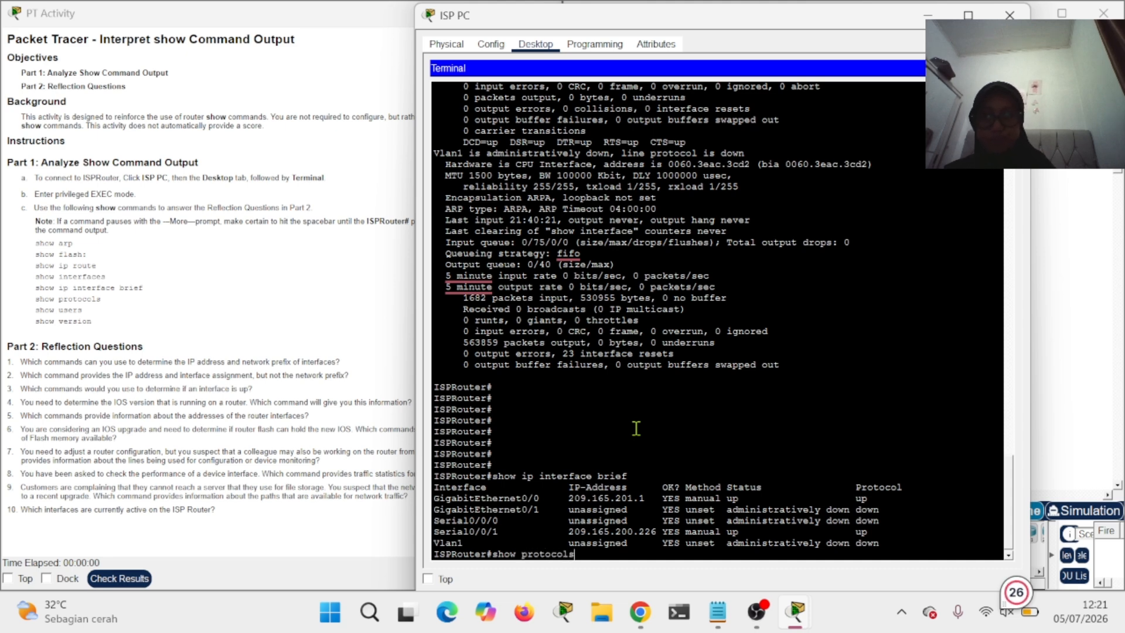
pyautogui.press('Return')
pyautogui.press('Return')
pyautogui.press('Return')
pyautogui.press('Return')
pyautogui.press('Return')
pyautogui.press('Return')
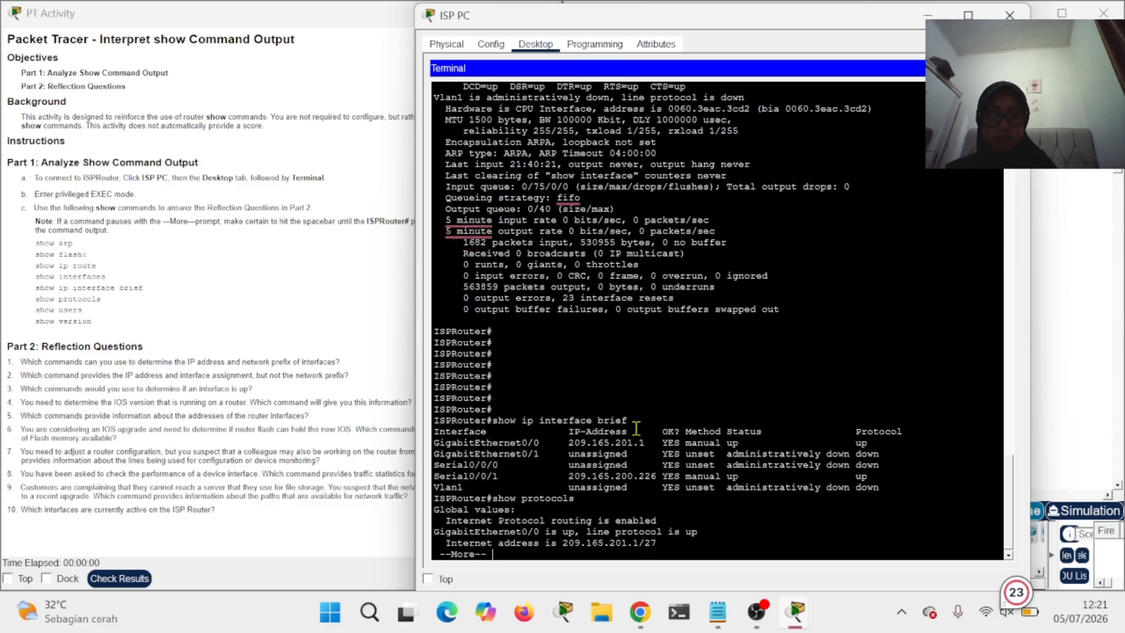
pyautogui.press('Return')
pyautogui.press('Return')
pyautogui.press('Return')
pyautogui.press('Return')
pyautogui.press('Return')
pyautogui.press('Return')
pyautogui.press('Return')
pyautogui.press('Return')
pyautogui.press('Return')
pyautogui.press('Return')
pyautogui.press('Return')
pyautogui.press('Return')
pyautogui.press('Return')
pyautogui.press('Return')
pyautogui.press('Return')
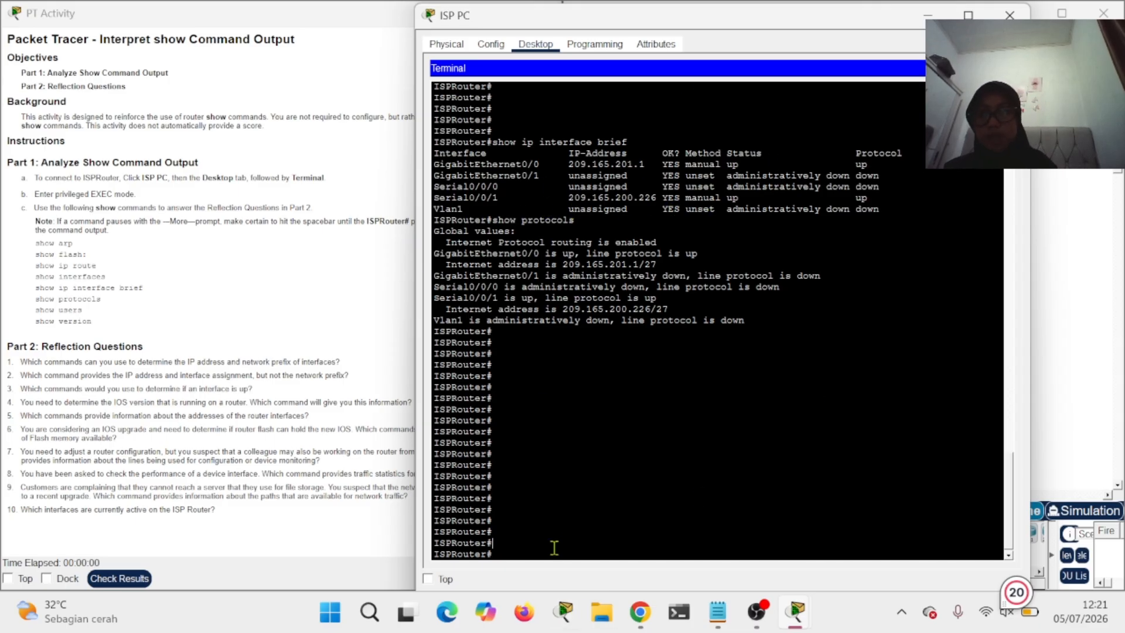
# List the lines and users connected to ISPRouter with the show users command.
pyautogui.write('show')
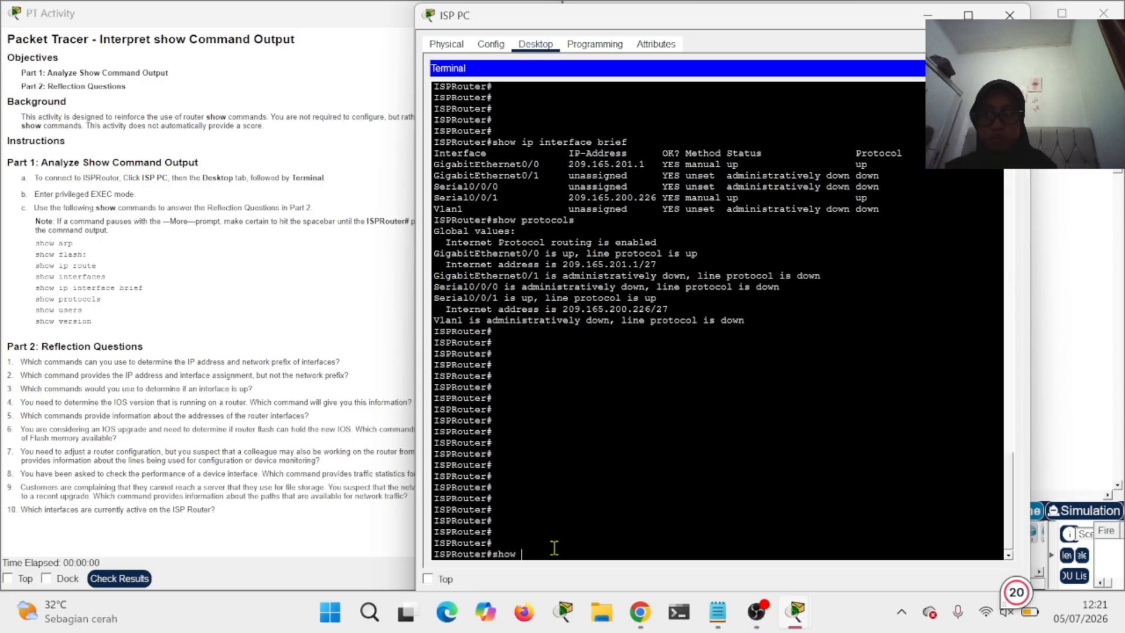
pyautogui.write(' us')
pyautogui.write('ers')
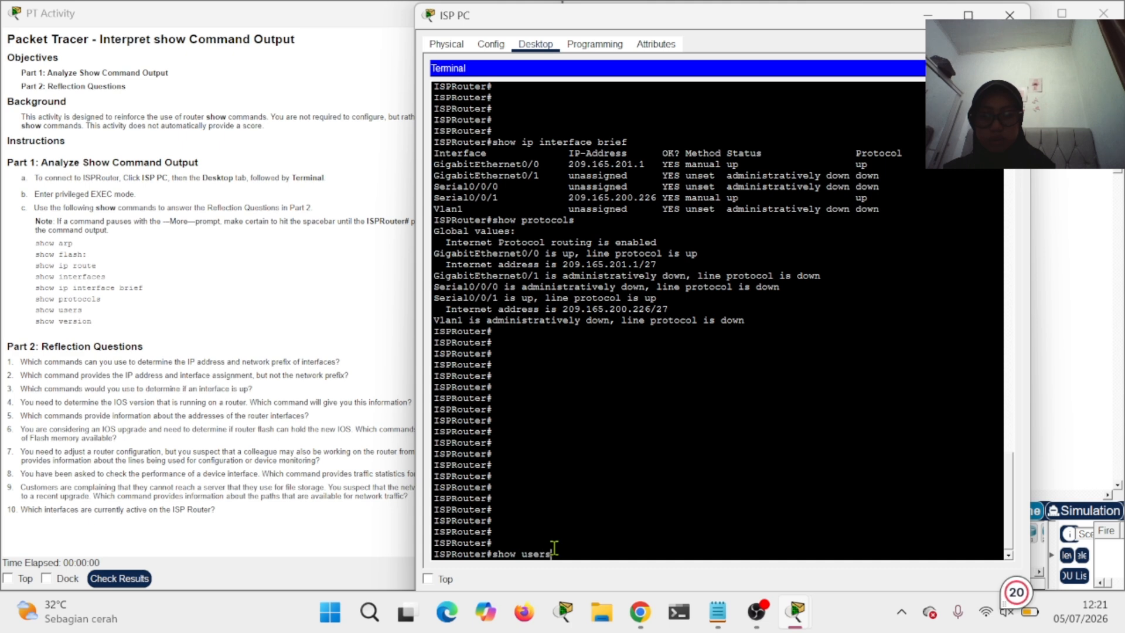
pyautogui.press('Return')
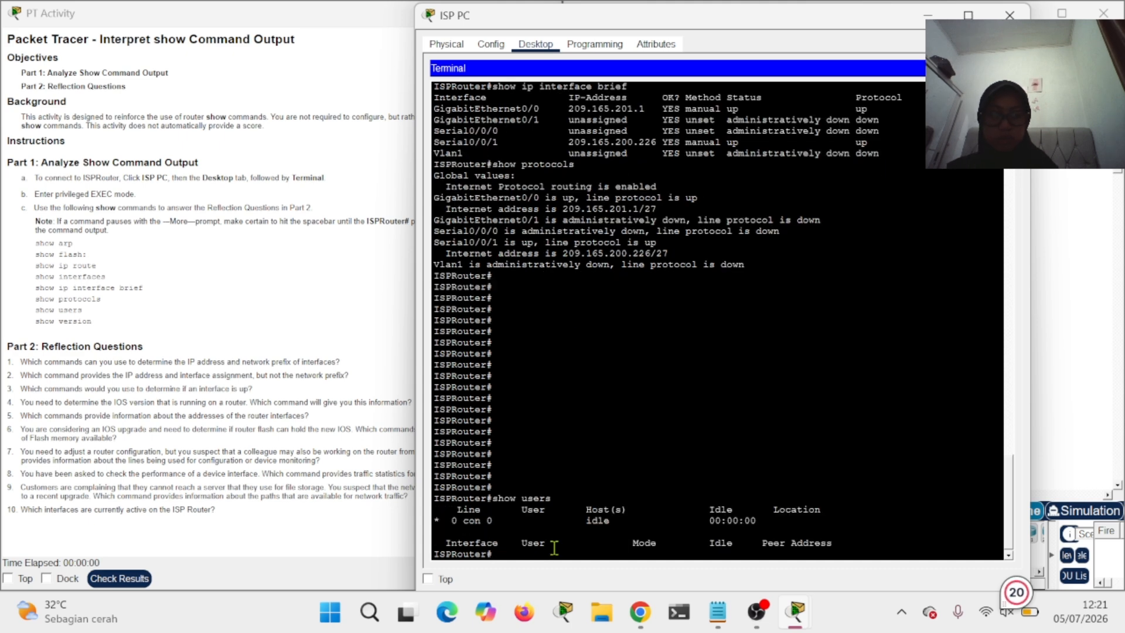
# Run show version on ISPRouter and page through the full software, hardware and license output to the privileged prompt.
pyautogui.write('show')
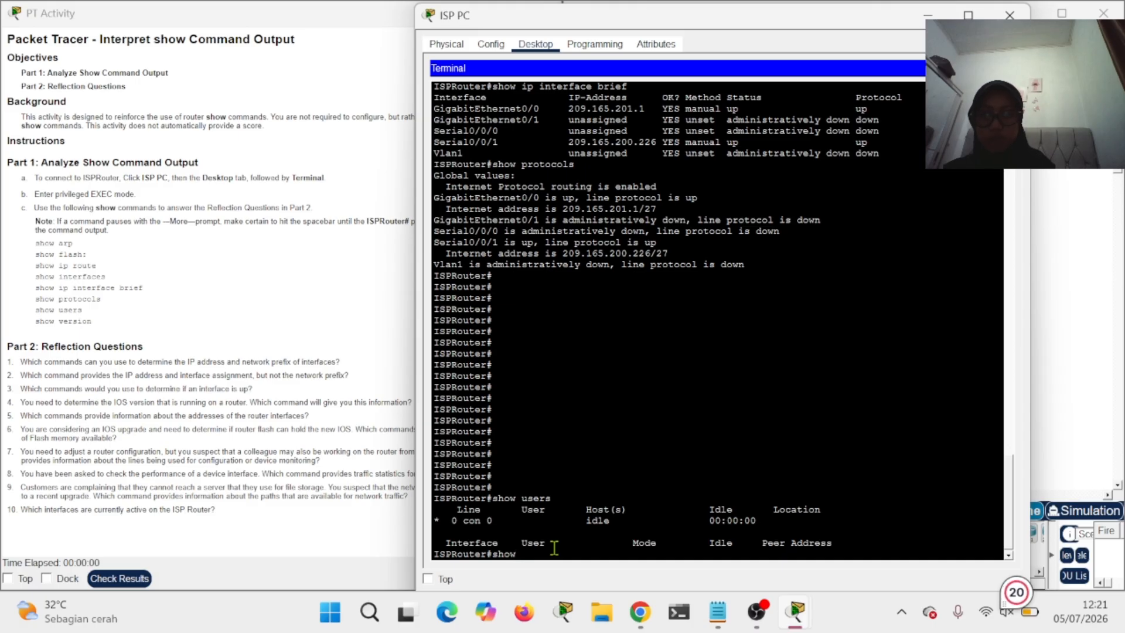
pyautogui.write(' version')
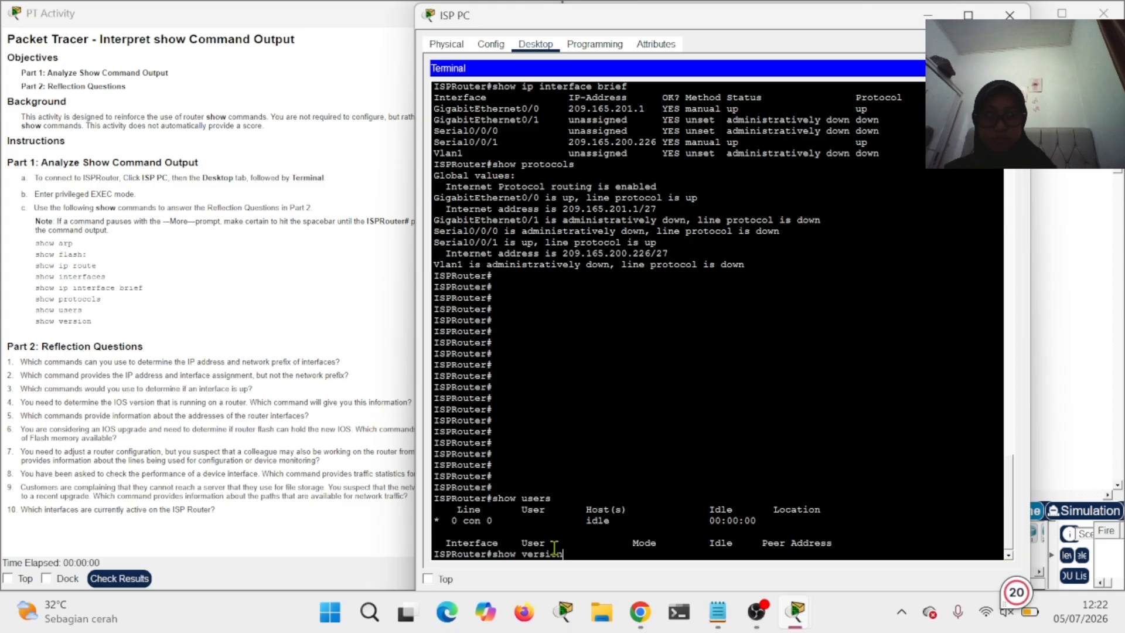
pyautogui.press('Return')
pyautogui.press('space')
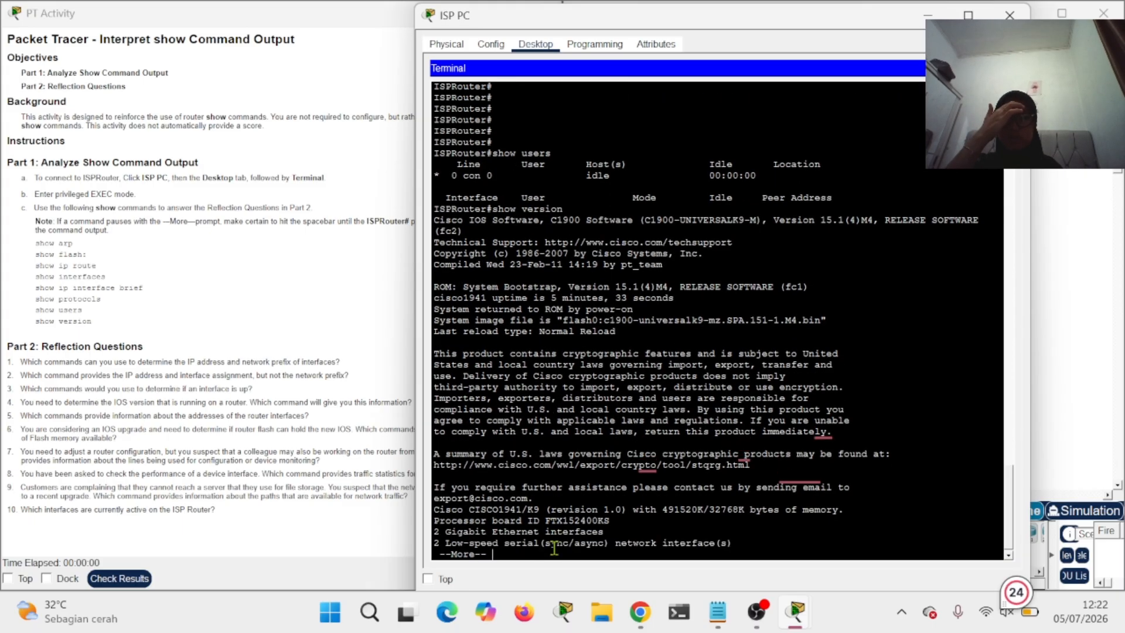
pyautogui.press('space')
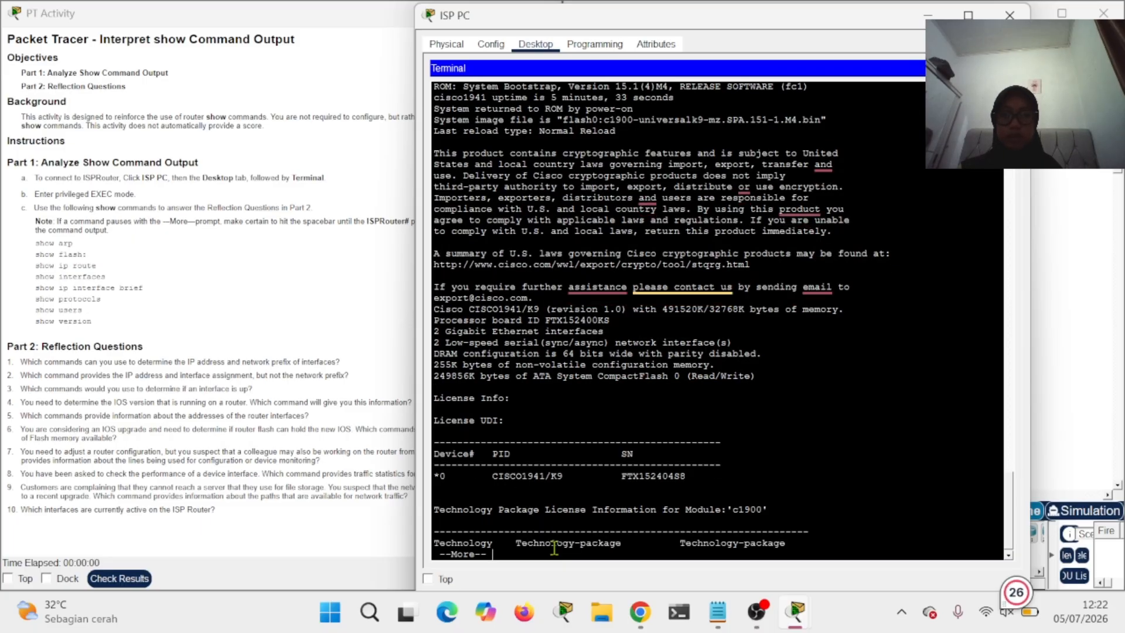
pyautogui.press('Return')
pyautogui.press('Return')
pyautogui.press('Return')
pyautogui.press('Return')
pyautogui.press('Return')
pyautogui.press('Return')
pyautogui.press('Return')
pyautogui.press('Return')
pyautogui.press('Return')
pyautogui.press('Return')
pyautogui.press('Return')
pyautogui.press('Return')
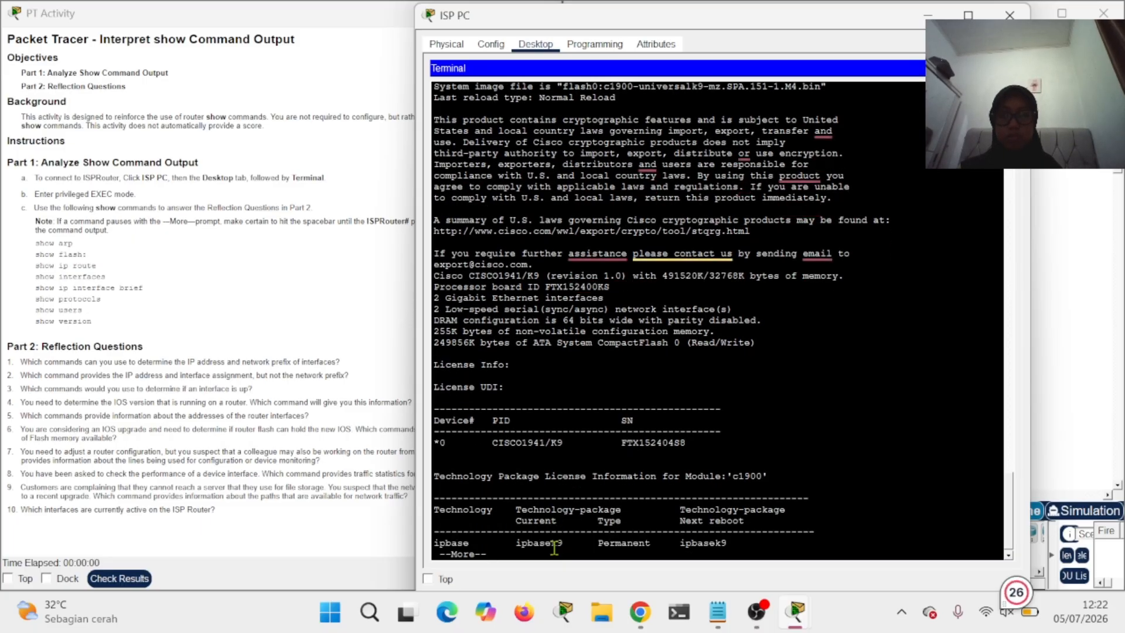
pyautogui.press('Return')
pyautogui.press('Return')
pyautogui.press('Return')
pyautogui.press('Return')
pyautogui.press('Return')
pyautogui.press('Return')
pyautogui.press('Return')
pyautogui.press('Return')
pyautogui.press('Return')
pyautogui.press('Return')
pyautogui.press('Return')
pyautogui.press('Return')
pyautogui.press('Return')
pyautogui.press('Return')
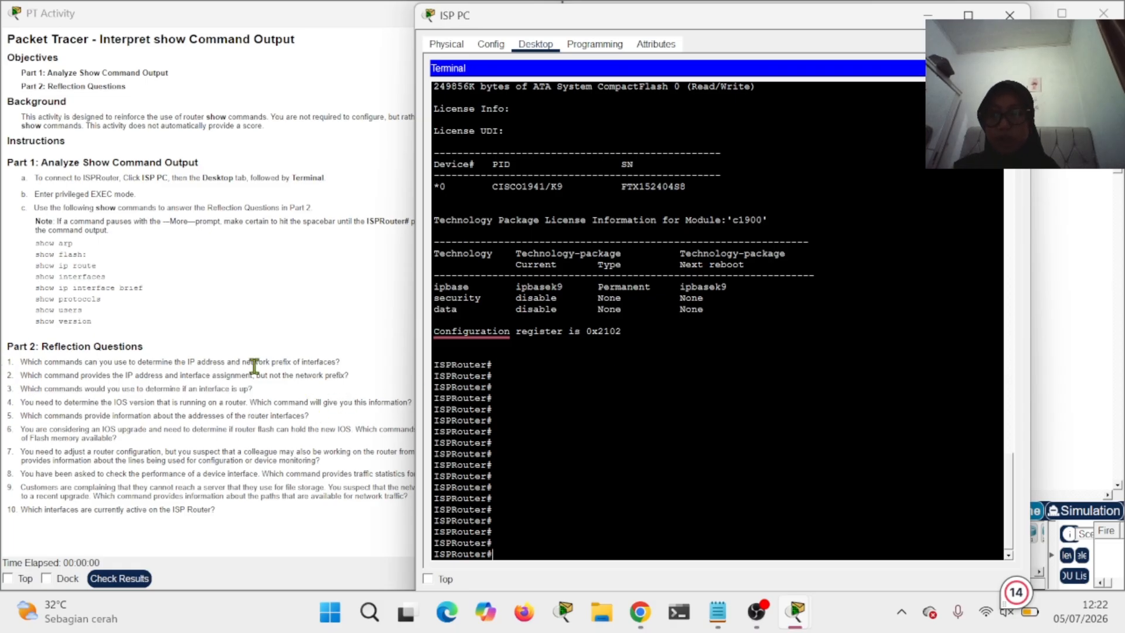
# Review the earlier show interfaces output in the terminal history against the Part 2 reflection questions, and return to the latest prompt.
pyautogui.scroll(18, 606, 348)
pyautogui.scroll(15, 547, 351)
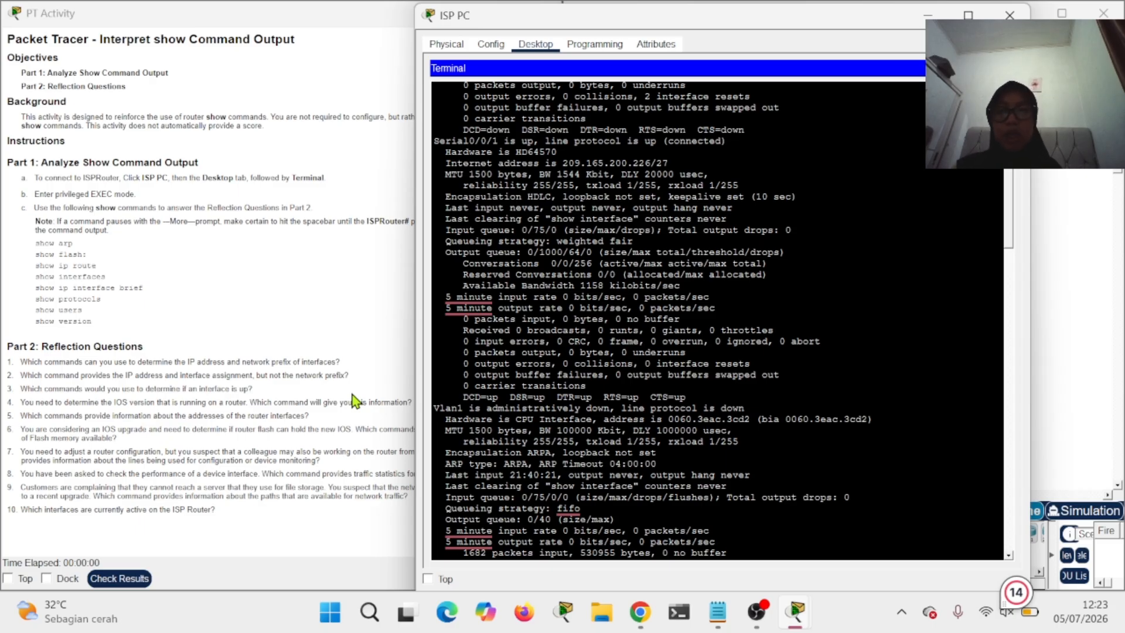
pyautogui.scroll(4, 573, 329)
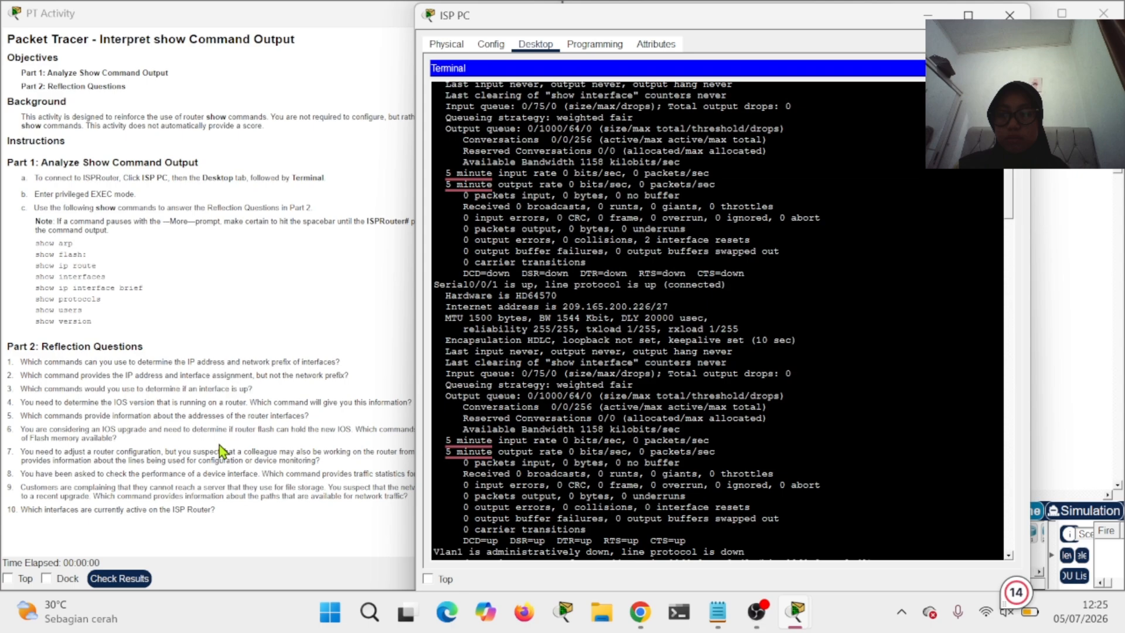
pyautogui.scroll(-20, 798, 520)
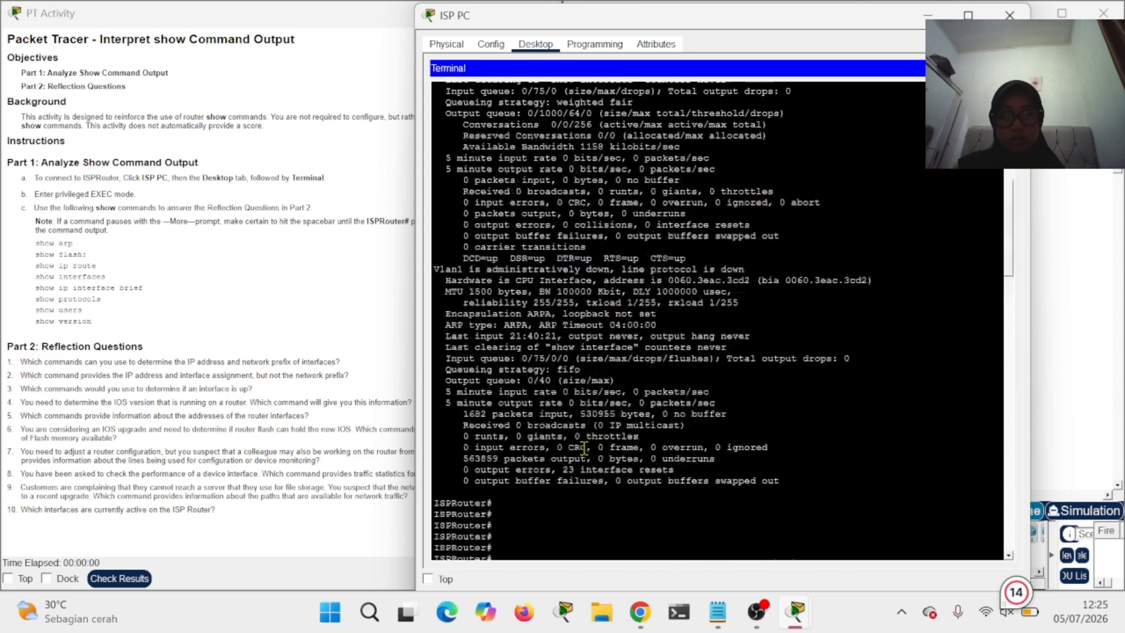
pyautogui.scroll(-10, 799, 520)
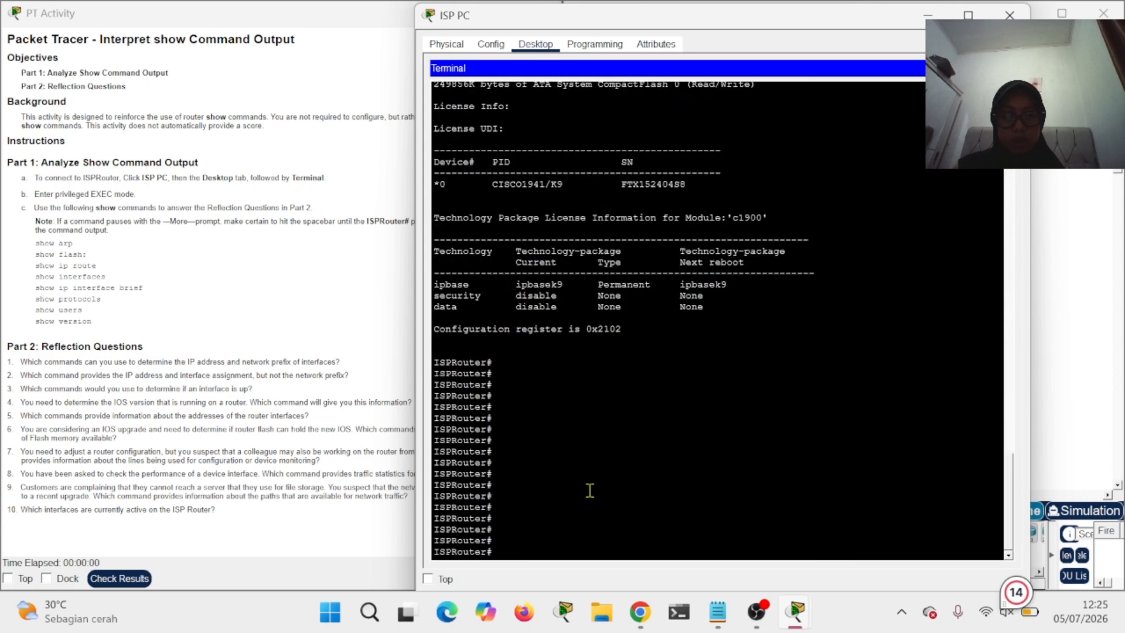
# Run show ip interface brief again to check which ISPRouter interfaces are active, and close the ISP PC window.
pyautogui.write('sh')
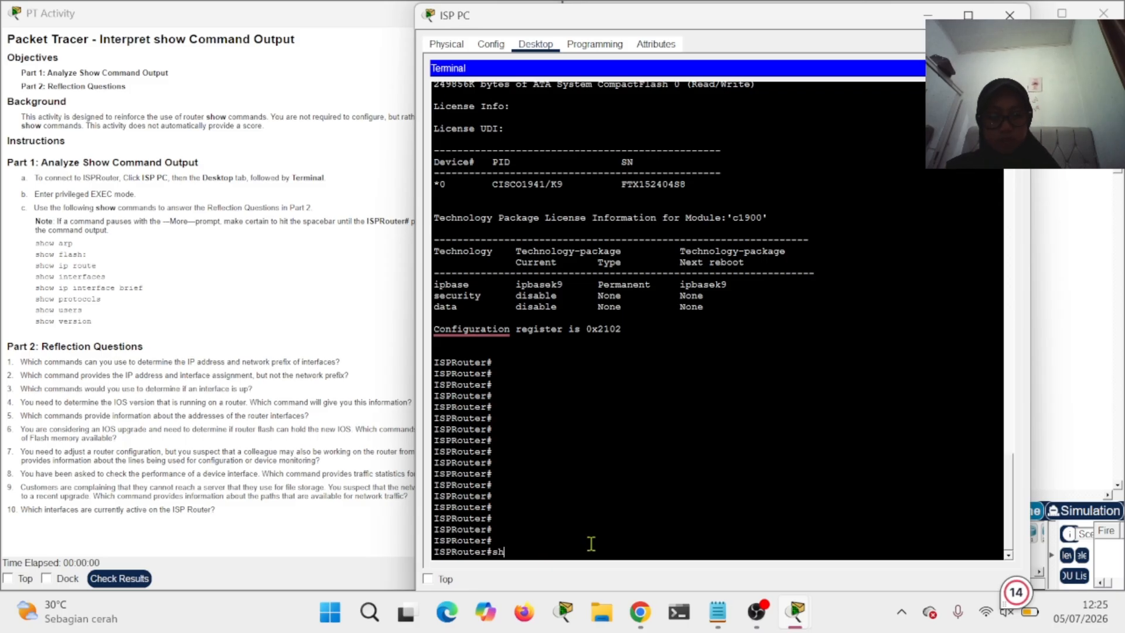
pyautogui.write('ow ip interfa')
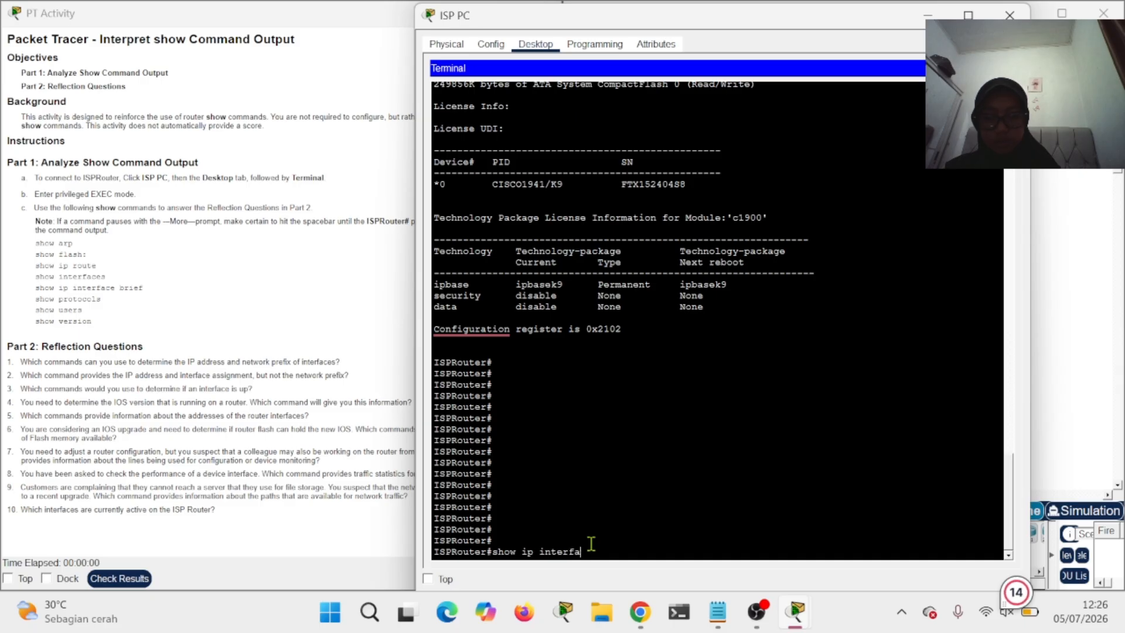
pyautogui.write('ce')
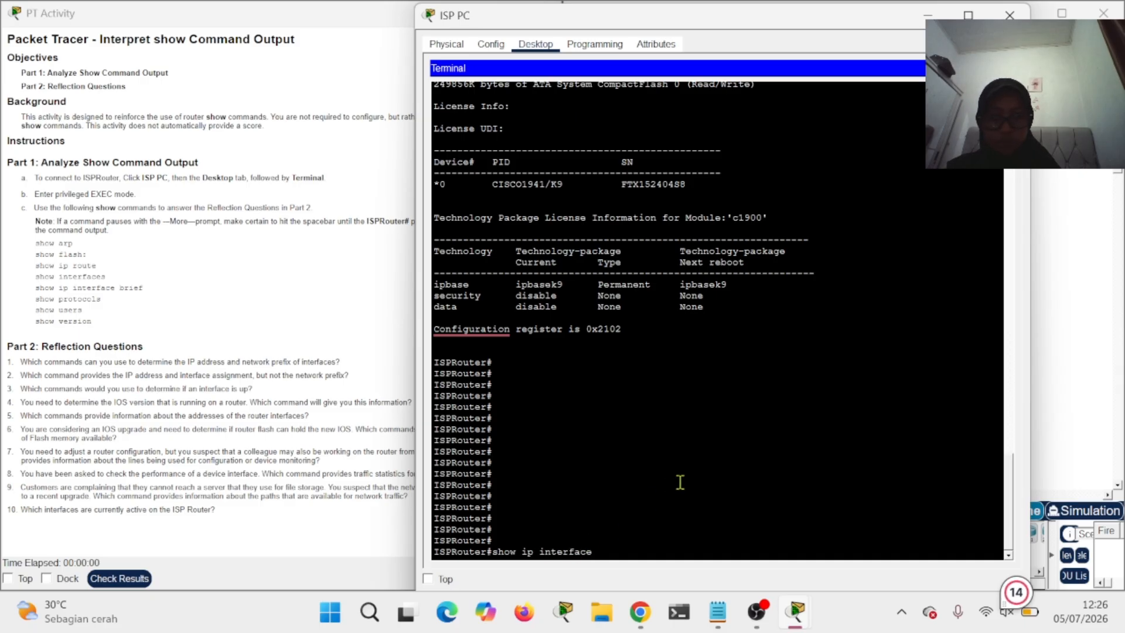
pyautogui.write(' brief')
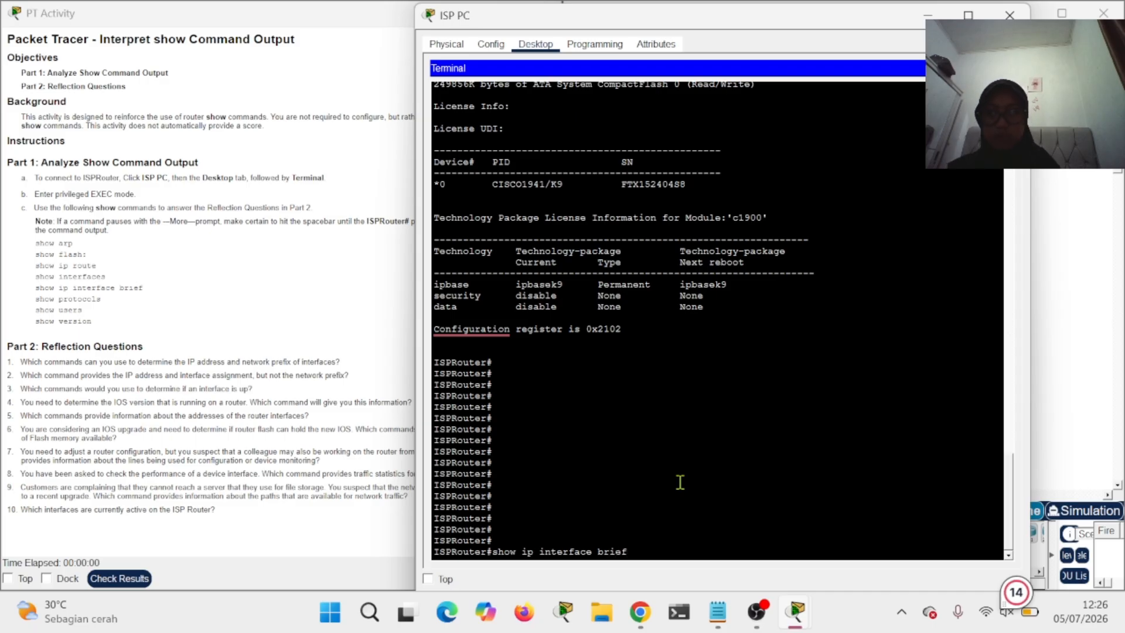
pyautogui.press('Return')
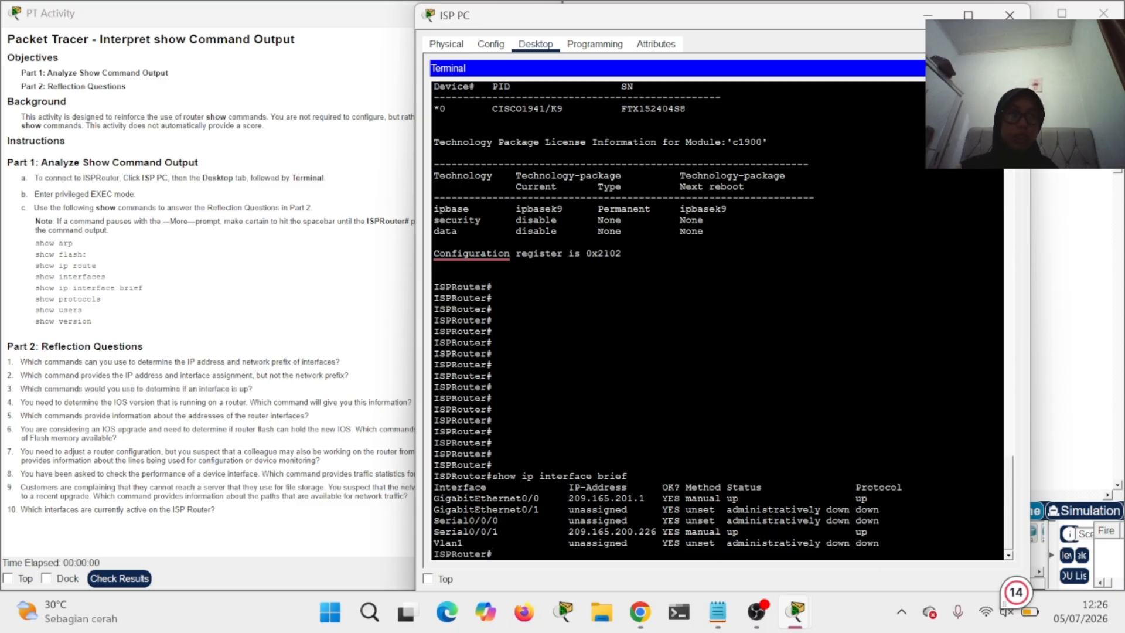
pyautogui.click(1009, 15)
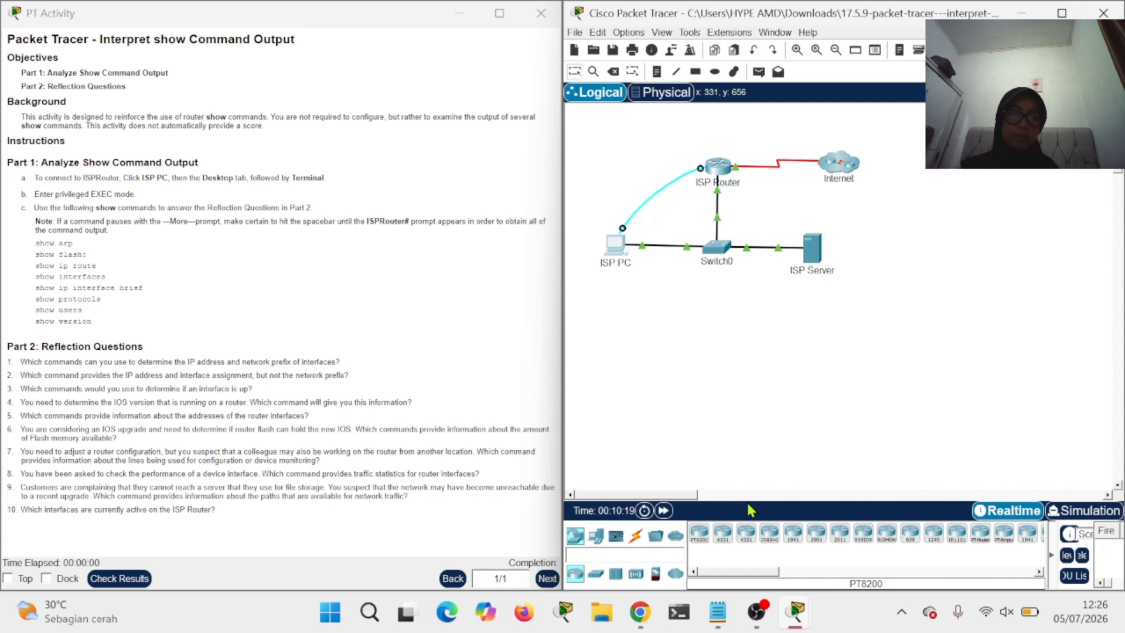
pyautogui.click(755, 626)
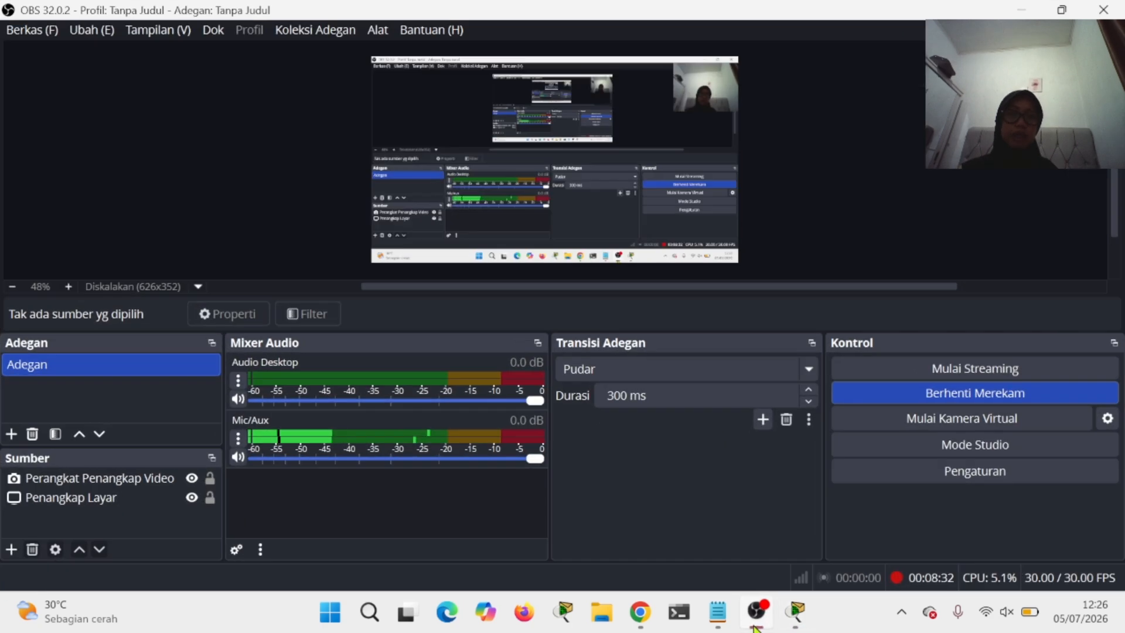